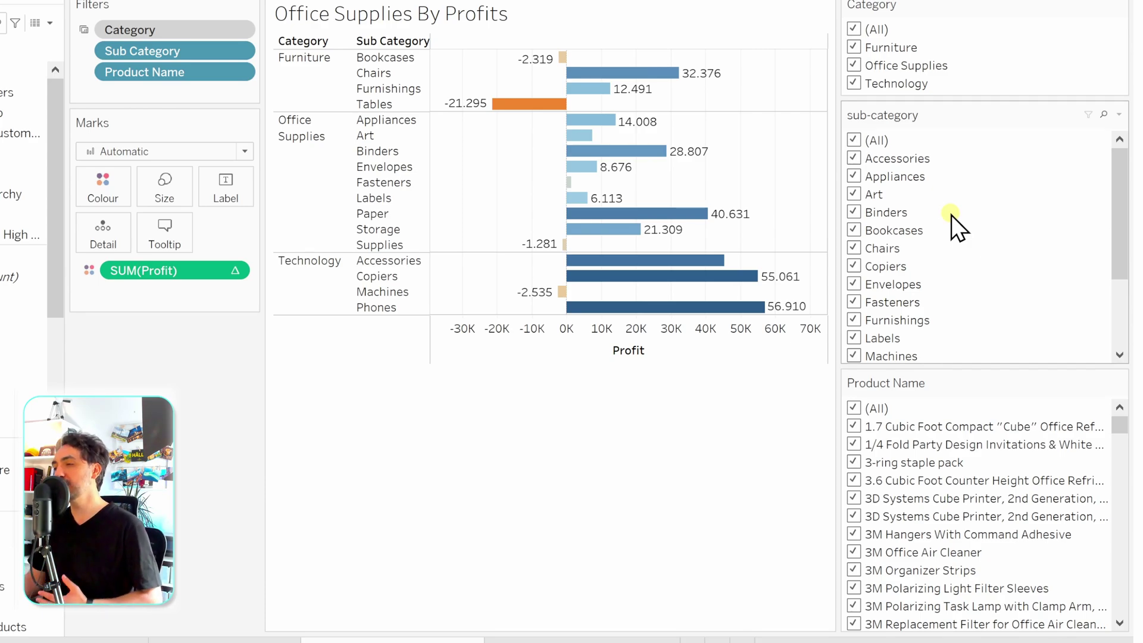
Step: Change the Product Name filter from a value list to Wildcard Match
{"action": "scroll", "coordinate": [928, 470], "scroll_direction": "down", "scroll_amount": 2}
{"action": "scroll", "coordinate": [928, 471], "scroll_direction": "down", "scroll_amount": 3}
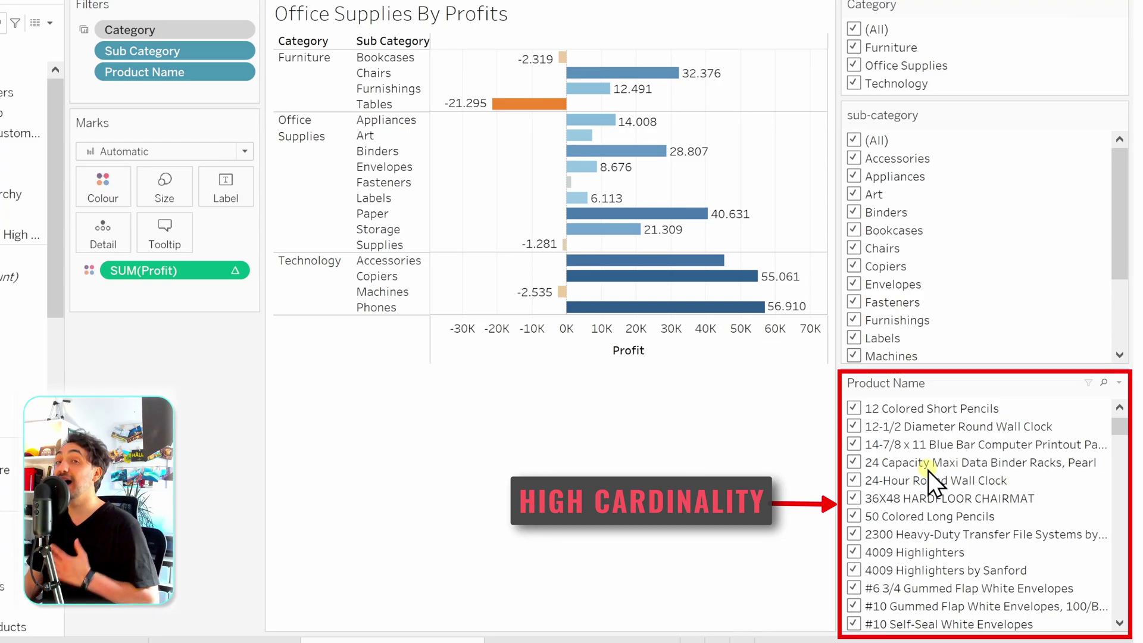
{"action": "scroll", "coordinate": [928, 470], "scroll_direction": "up", "scroll_amount": 3}
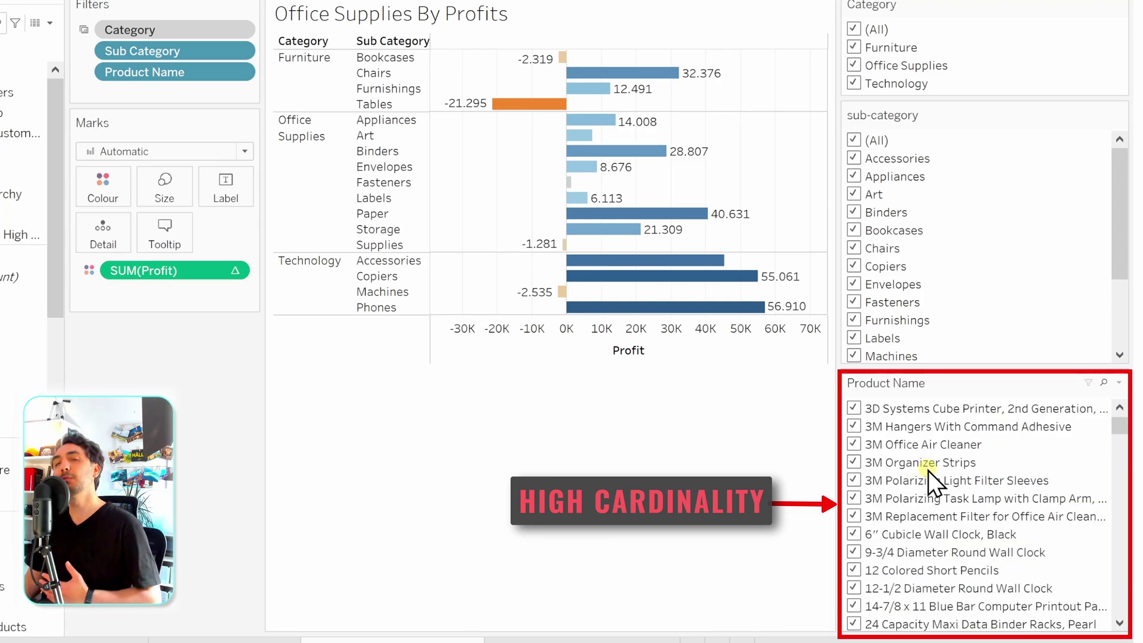
{"action": "scroll", "coordinate": [929, 470], "scroll_direction": "up", "scroll_amount": 1}
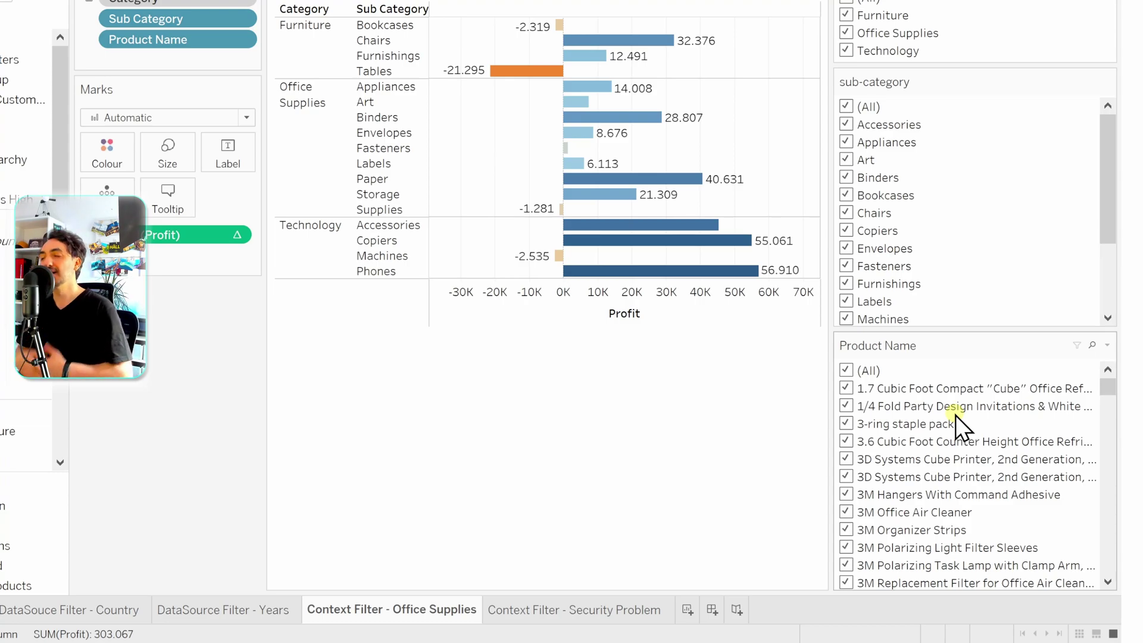
{"action": "left_click", "coordinate": [1107, 351]}
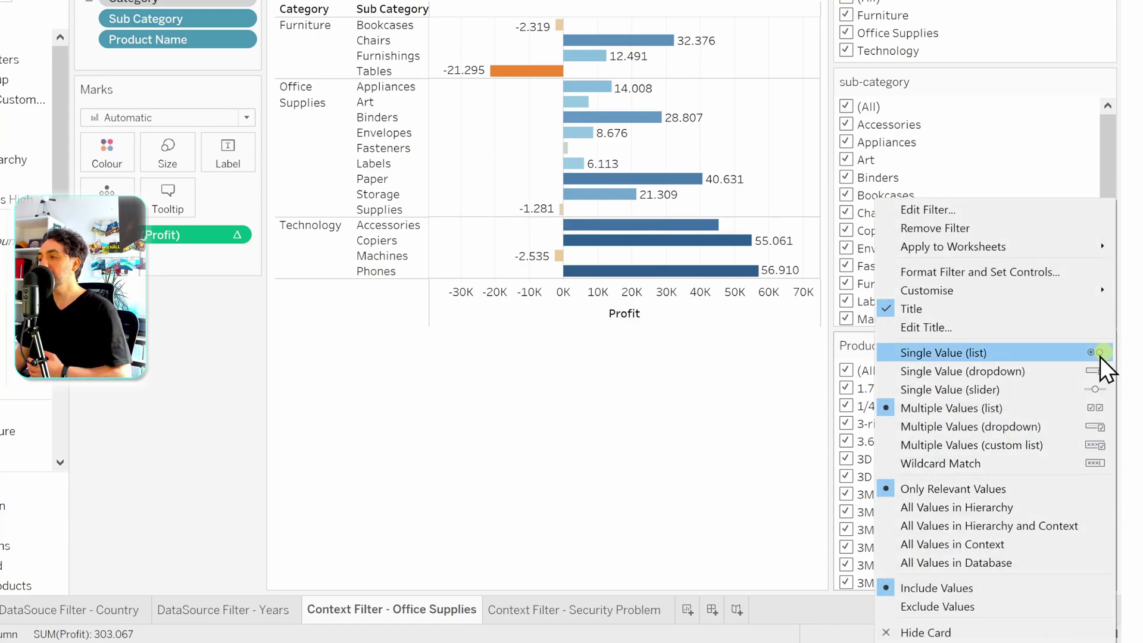
{"action": "left_click", "coordinate": [983, 465]}
{"action": "left_click", "coordinate": [982, 466]}
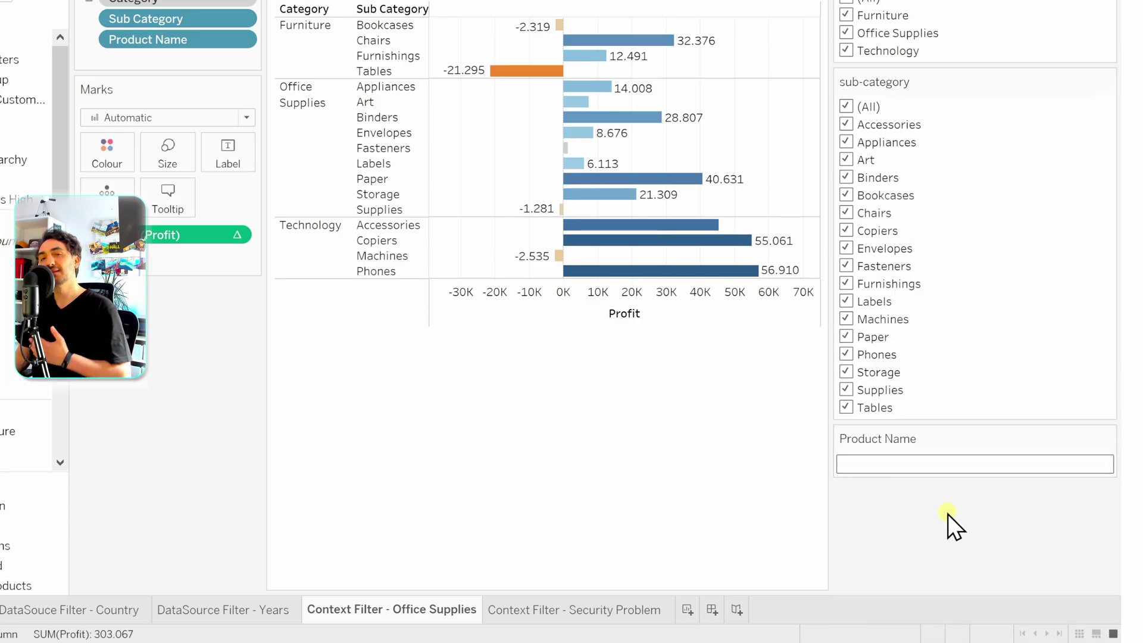
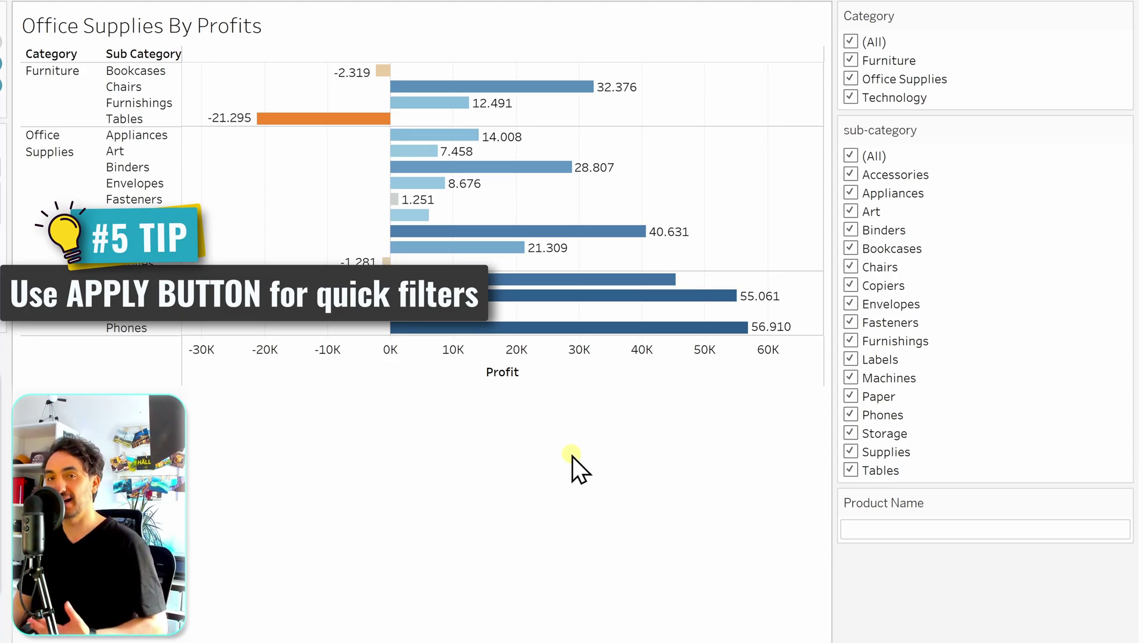
Step: Deselect Art, Appliances, Binders, Bookcases, Chairs, Copiers, Envelopes, Fasteners and Furnishings one by one in the sub-category filter
{"action": "left_click", "coordinate": [849, 212]}
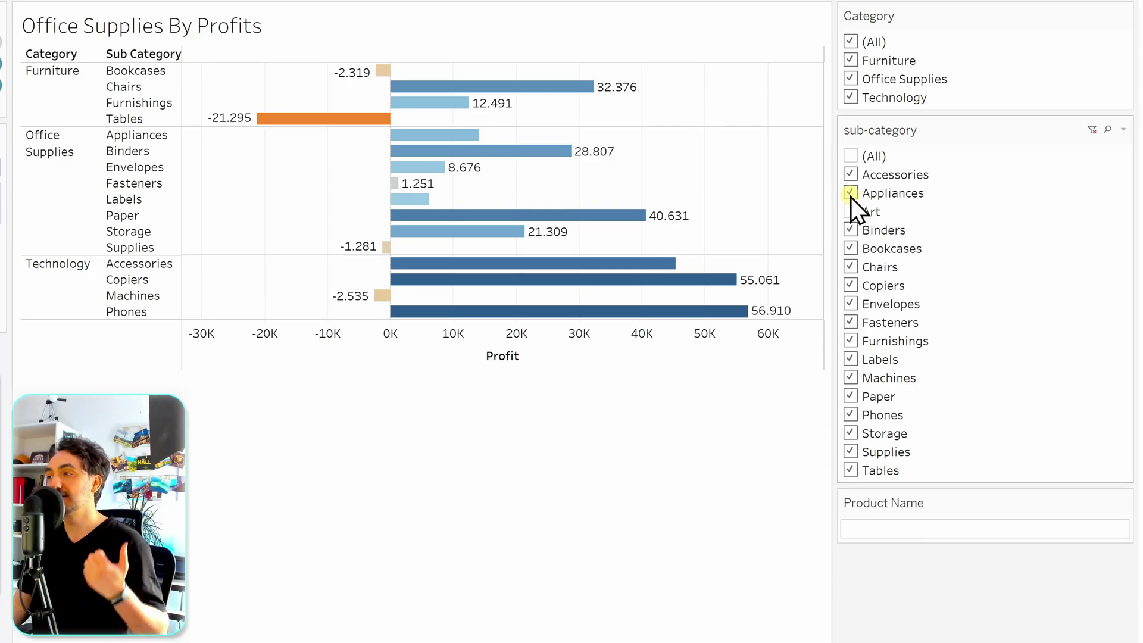
{"action": "left_click", "coordinate": [851, 197]}
{"action": "left_click", "coordinate": [853, 233]}
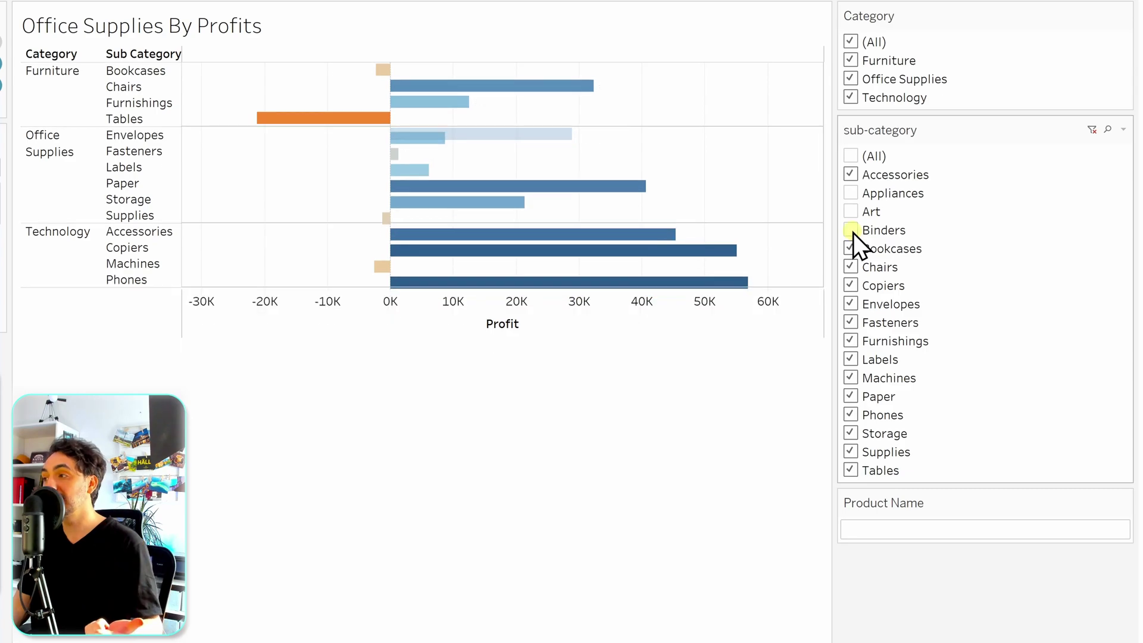
{"action": "left_click", "coordinate": [852, 247]}
{"action": "left_click", "coordinate": [850, 268]}
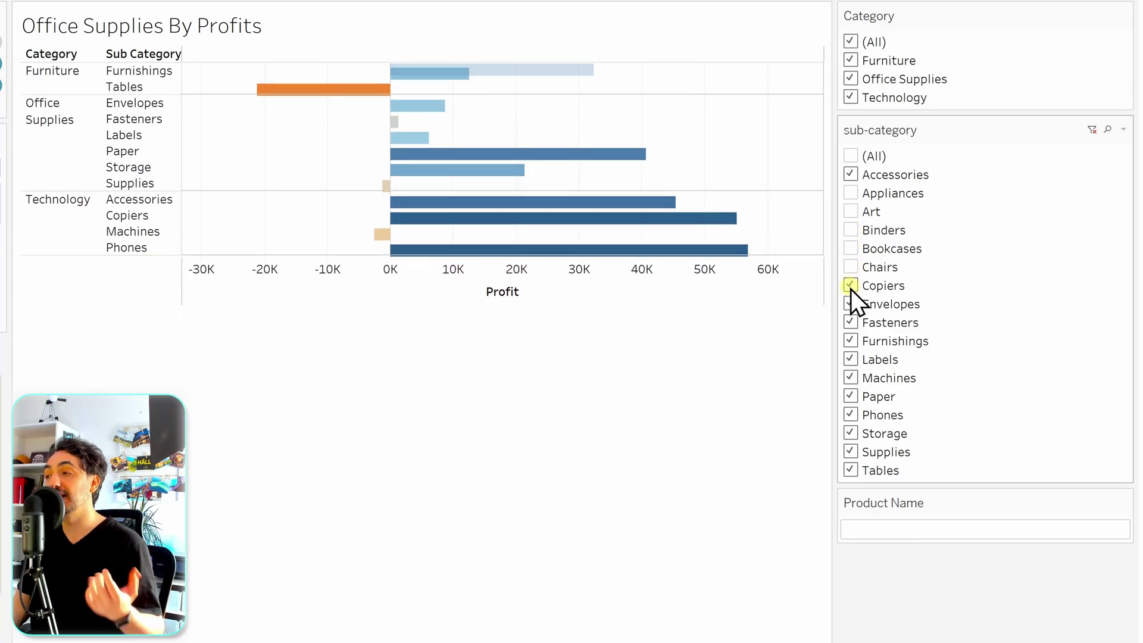
{"action": "left_click", "coordinate": [851, 287]}
{"action": "left_click", "coordinate": [852, 306]}
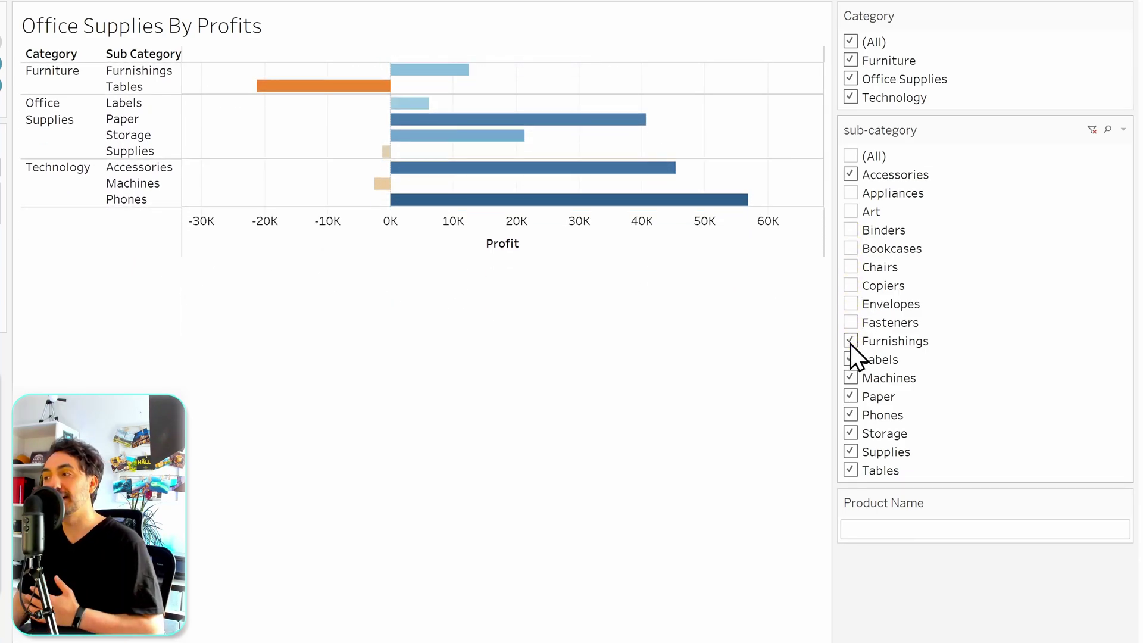
{"action": "left_click", "coordinate": [851, 341]}
Step: Reselect Fasteners, Envelopes, Copiers, Furnishings, Chairs and Bookcases in the sub-category filter
{"action": "left_click", "coordinate": [851, 304]}
{"action": "left_click", "coordinate": [852, 286]}
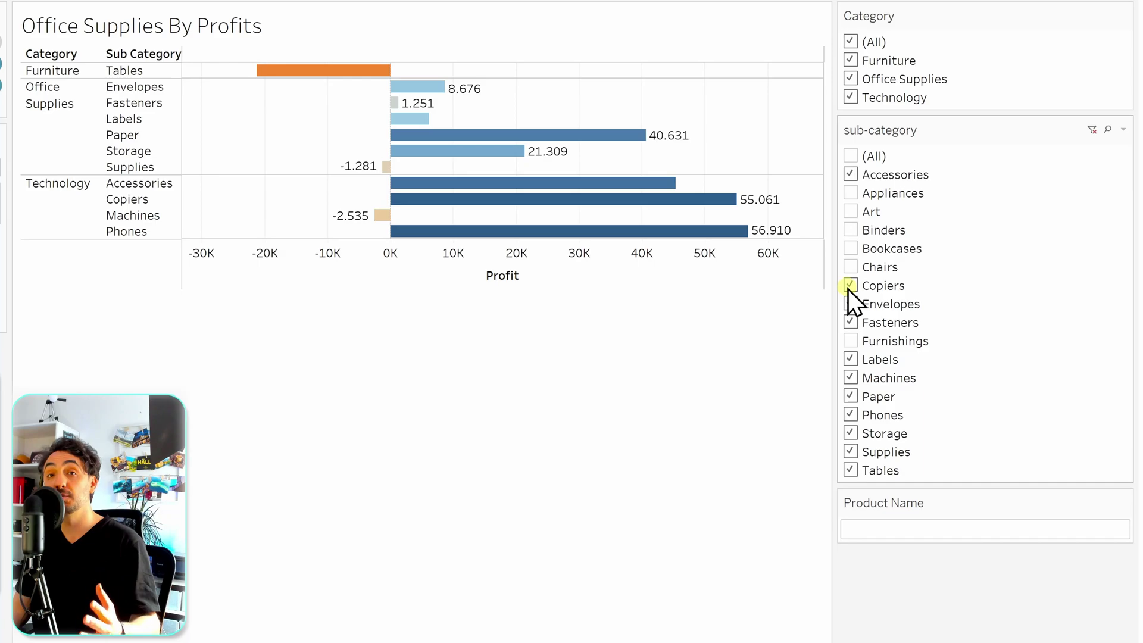
{"action": "left_click", "coordinate": [851, 340]}
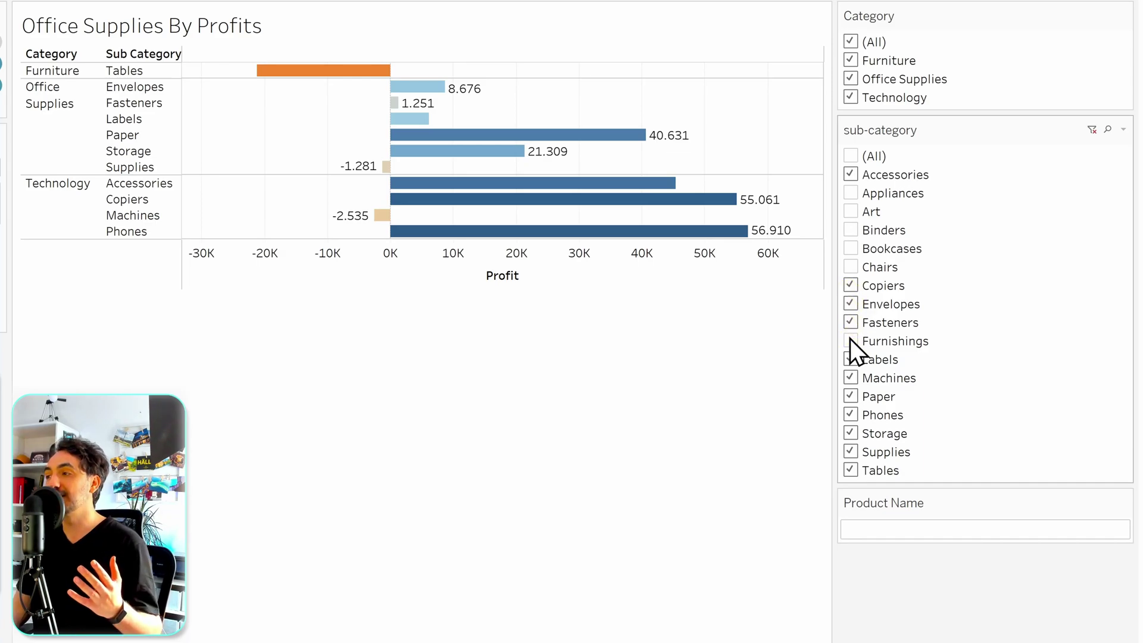
{"action": "left_click", "coordinate": [851, 269]}
{"action": "left_click", "coordinate": [851, 248]}
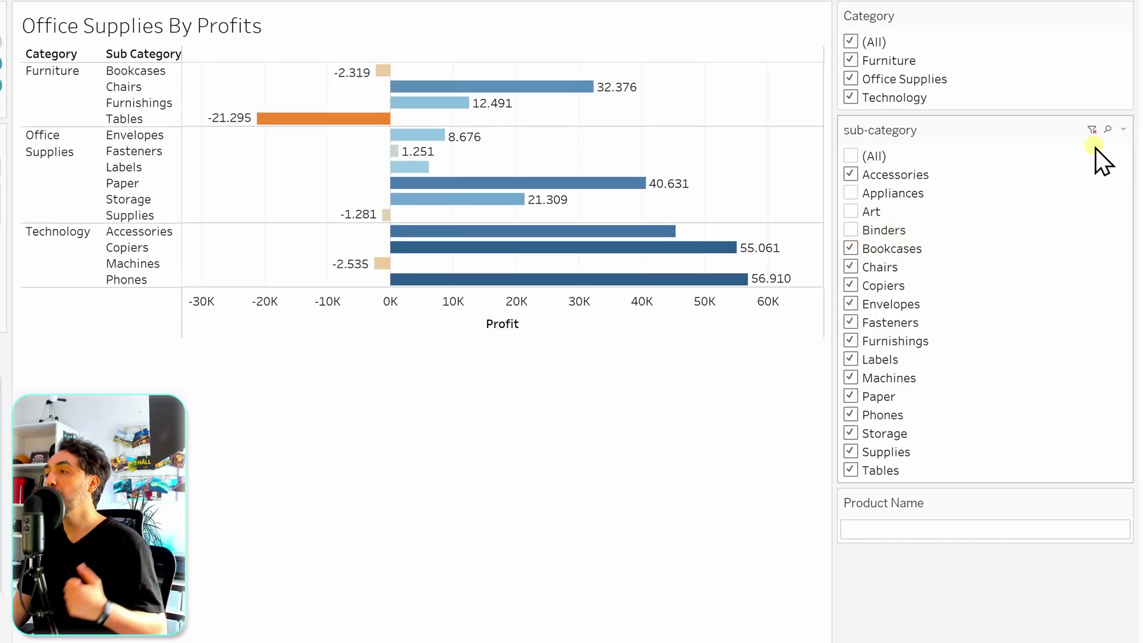
Step: Customise the sub-category filter to show an Apply button
{"action": "left_click", "coordinate": [1123, 130]}
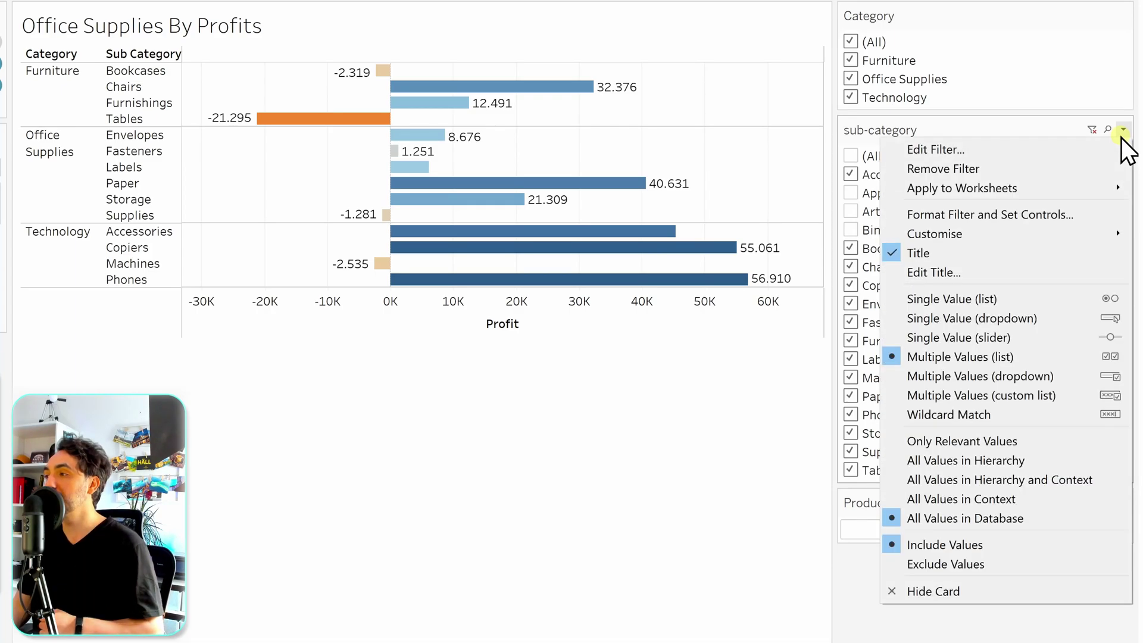
{"action": "mouse_move", "coordinate": [936, 235]}
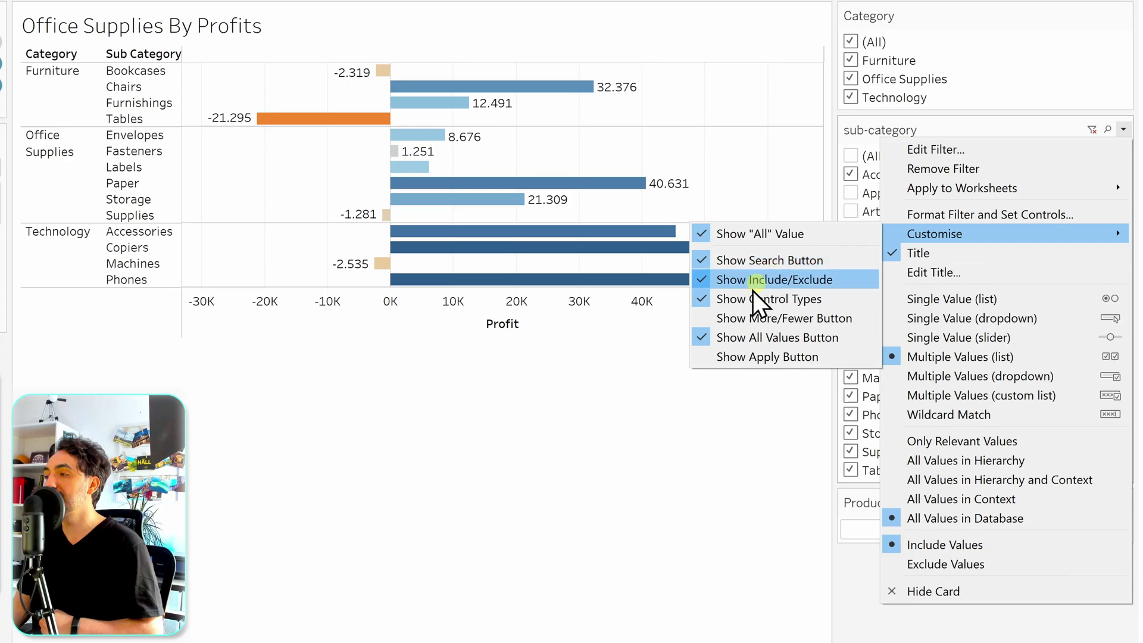
{"action": "left_click", "coordinate": [739, 358]}
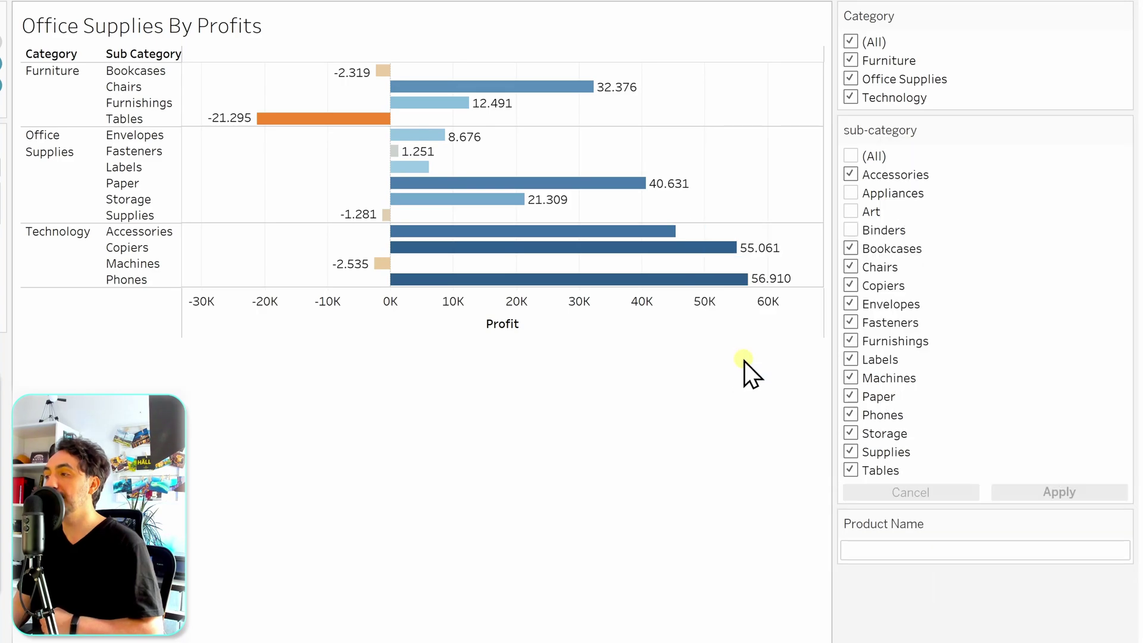
Step: Deselect the sub-categories from Bookcases through Paper in the filter list and apply the selection to the chart
{"action": "left_click", "coordinate": [853, 323]}
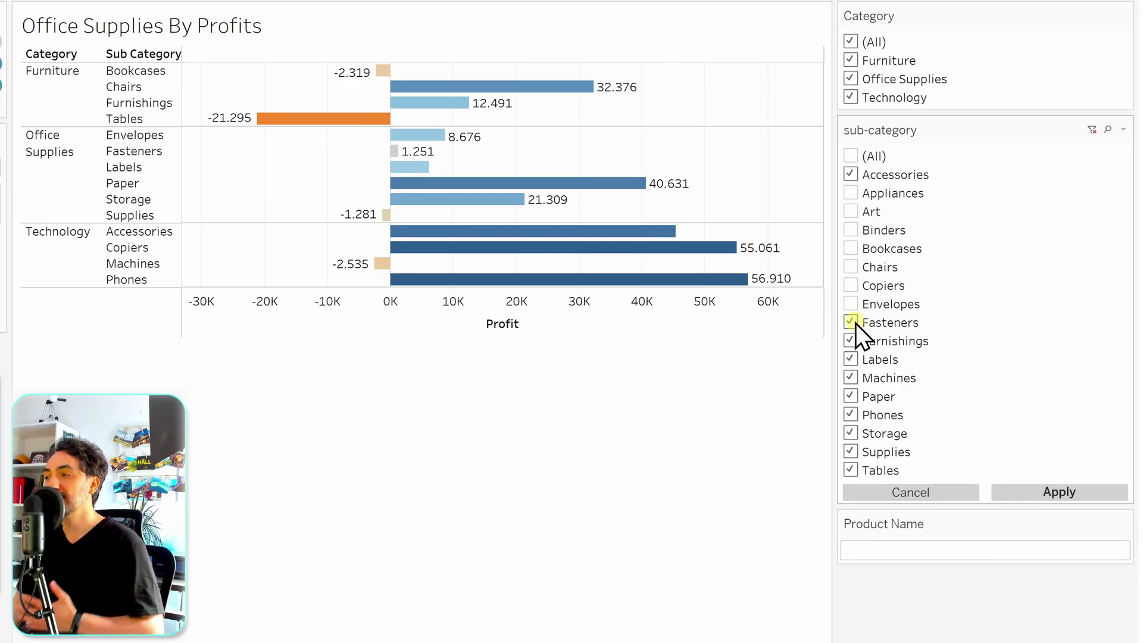
{"action": "left_click", "coordinate": [849, 398]}
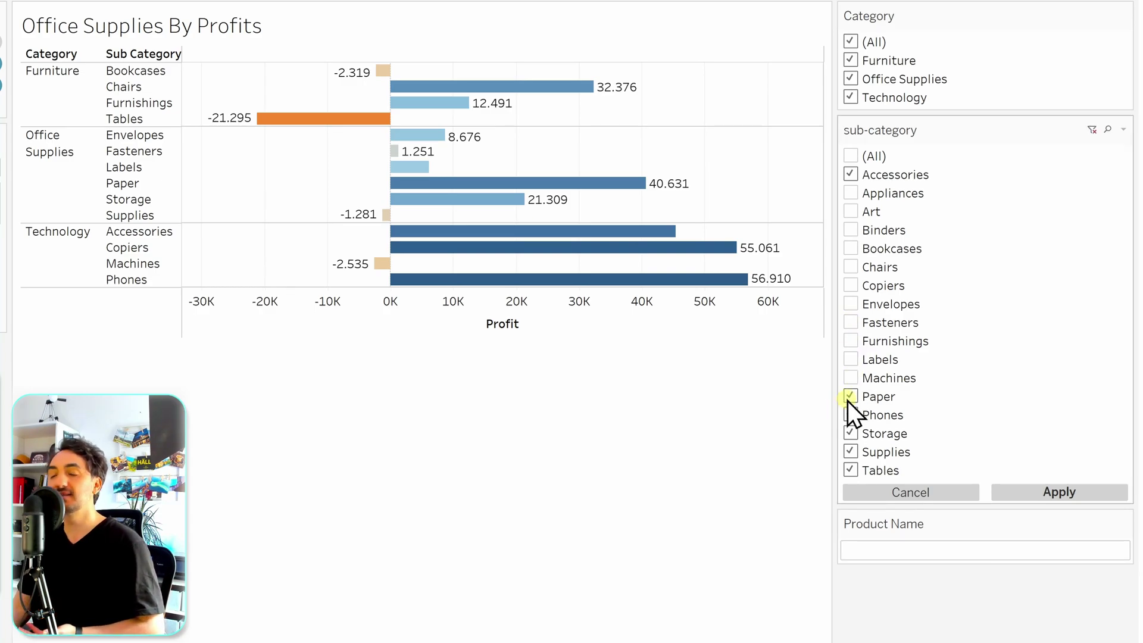
{"action": "left_click", "coordinate": [851, 415]}
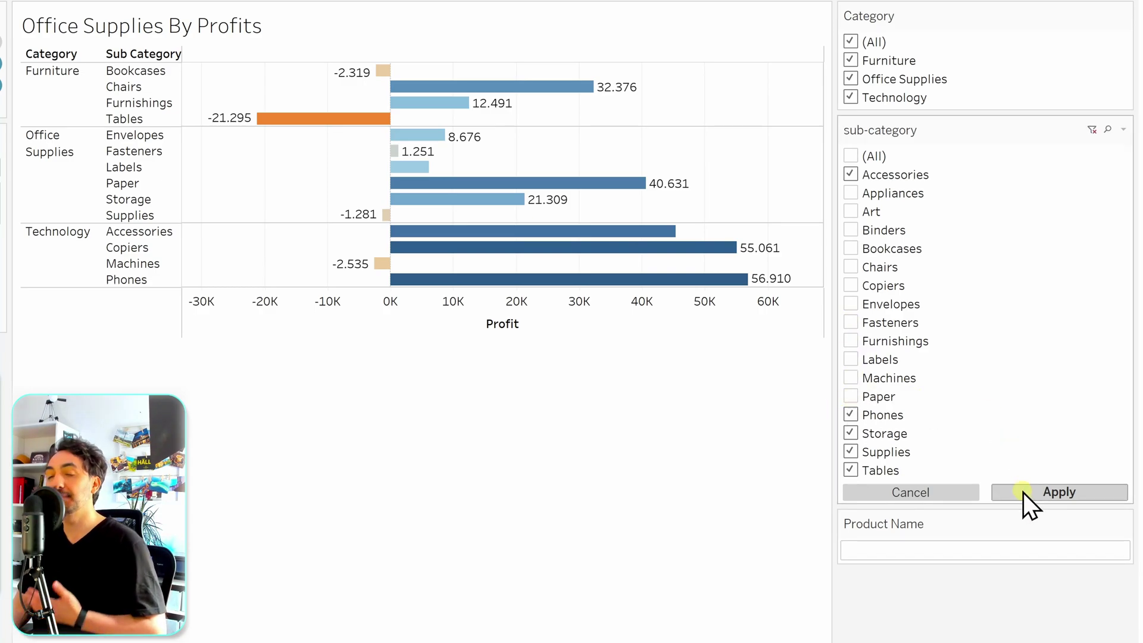
{"action": "left_click", "coordinate": [1023, 486]}
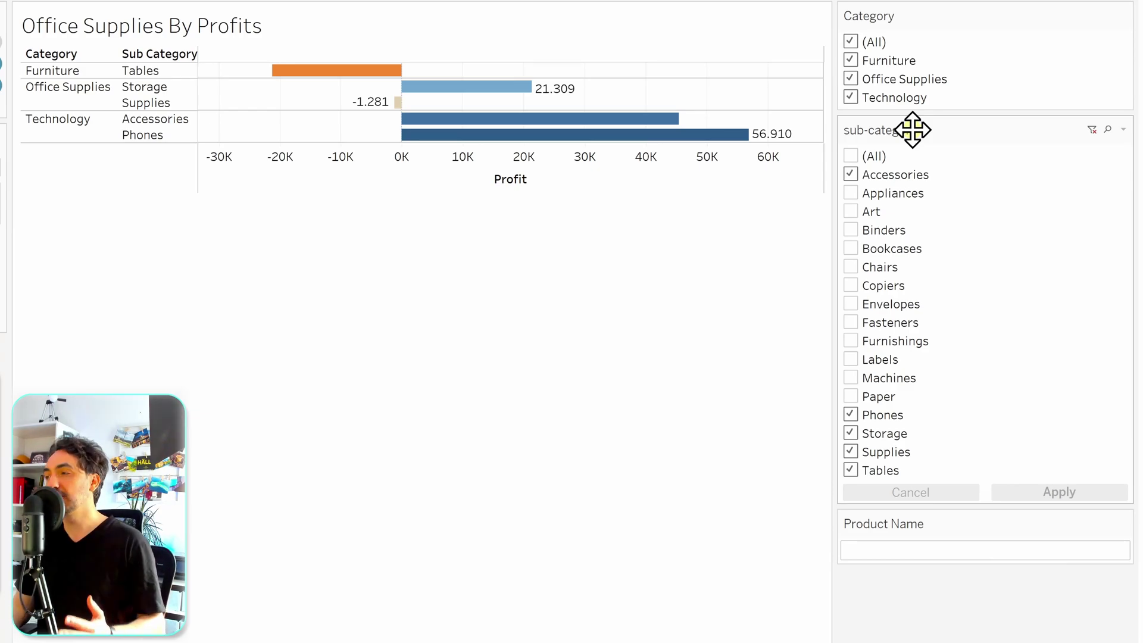
Step: Reselect Appliances, Art, Binders and Bookcases without applying, and deselect Office Supplies and Technology in the Category filter
{"action": "left_click", "coordinate": [849, 194]}
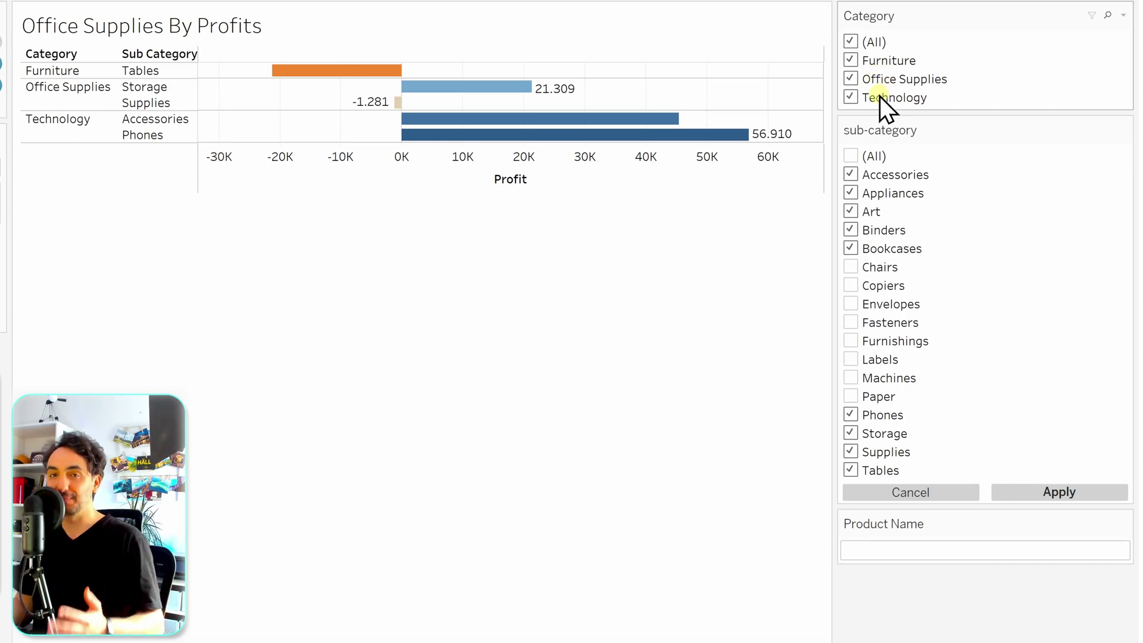
{"action": "left_click", "coordinate": [851, 79]}
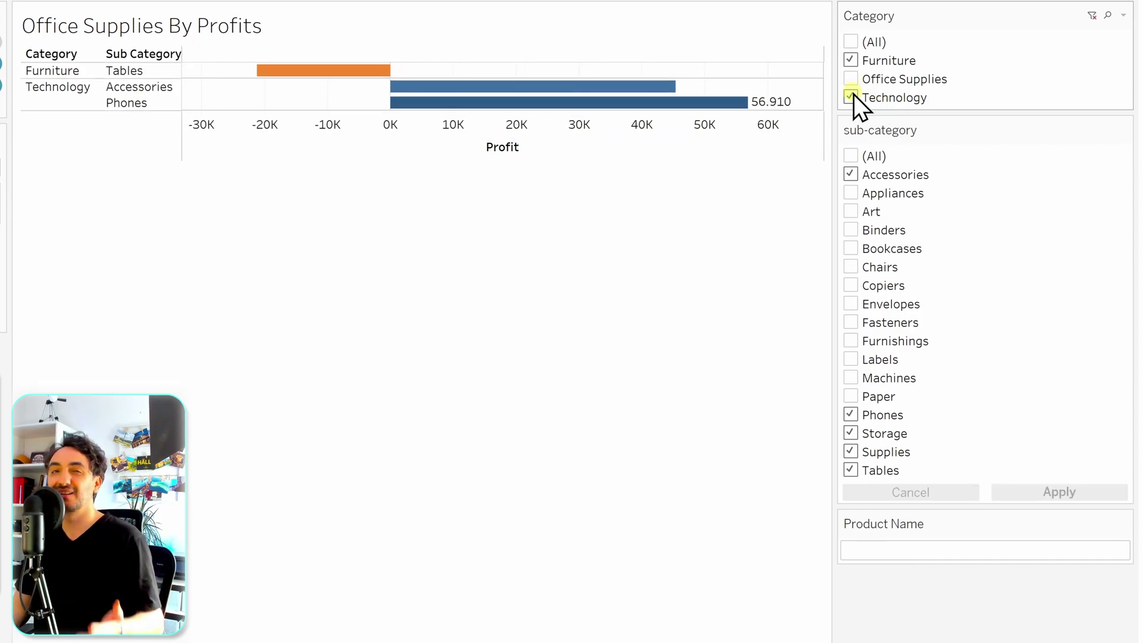
{"action": "left_click", "coordinate": [851, 97]}
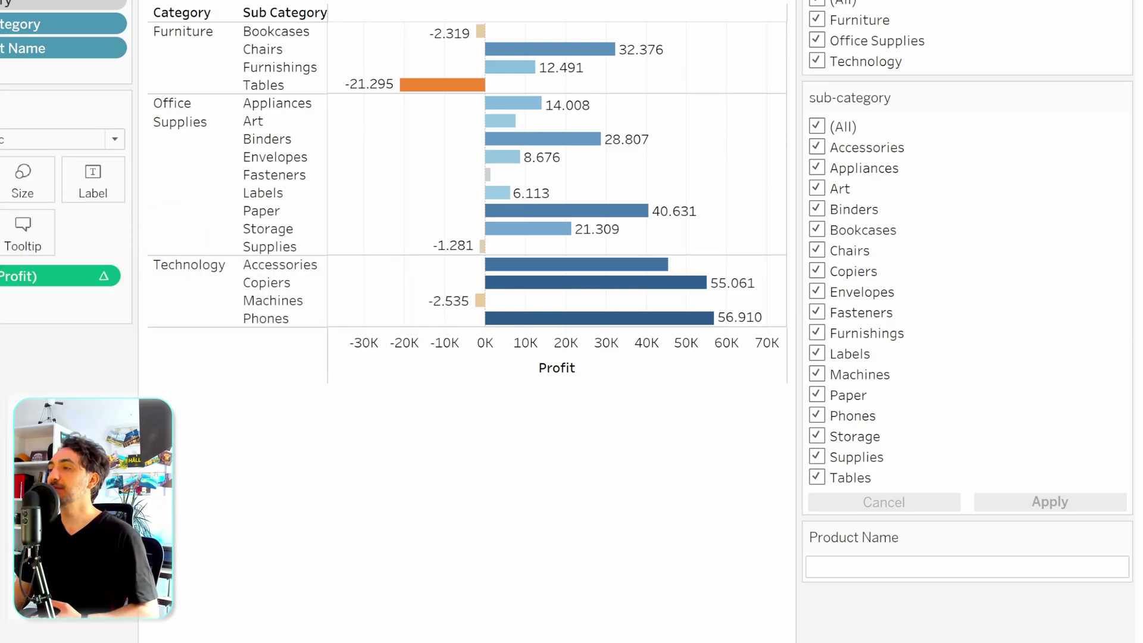
Step: Set the sub-category filter to exclude values and mark Binders, Bookcases and Chairs in it
{"action": "left_click", "coordinate": [1122, 96]}
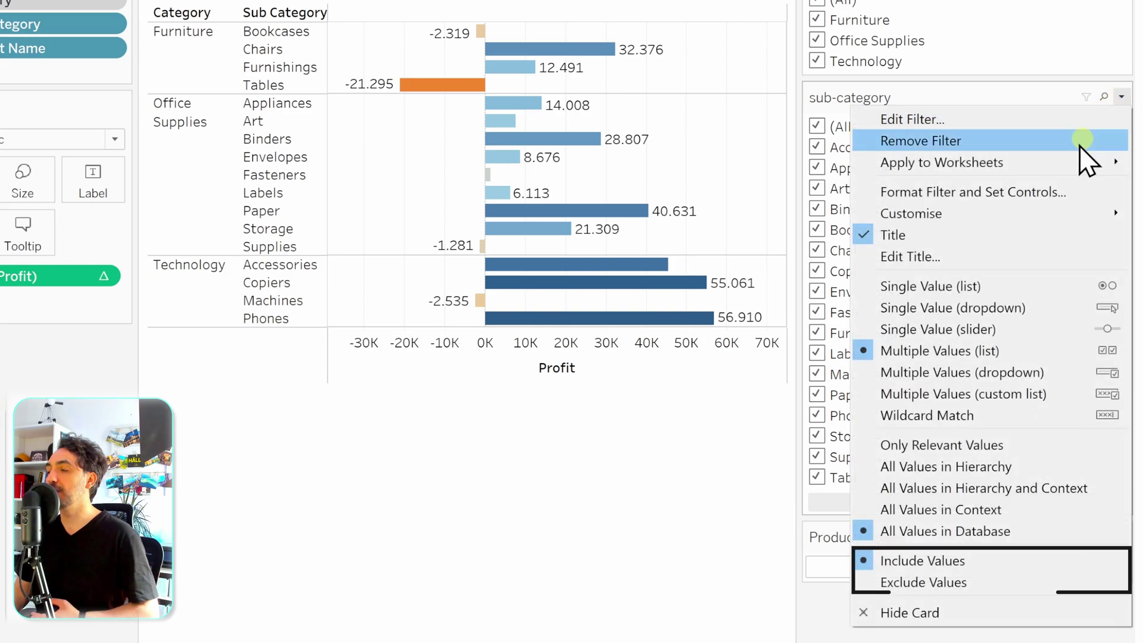
{"action": "left_click", "coordinate": [974, 583]}
{"action": "left_click", "coordinate": [819, 215]}
{"action": "left_click", "coordinate": [818, 230]}
{"action": "left_click", "coordinate": [818, 251]}
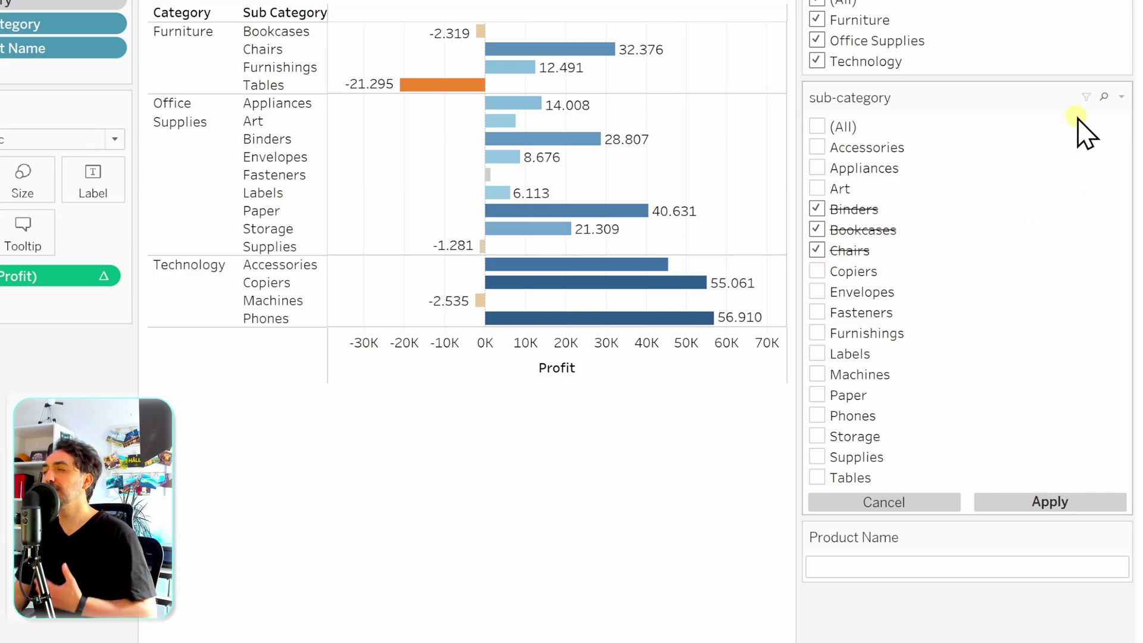
Step: Switch the sub-category filter back to including the selected values
{"action": "left_click", "coordinate": [1122, 97]}
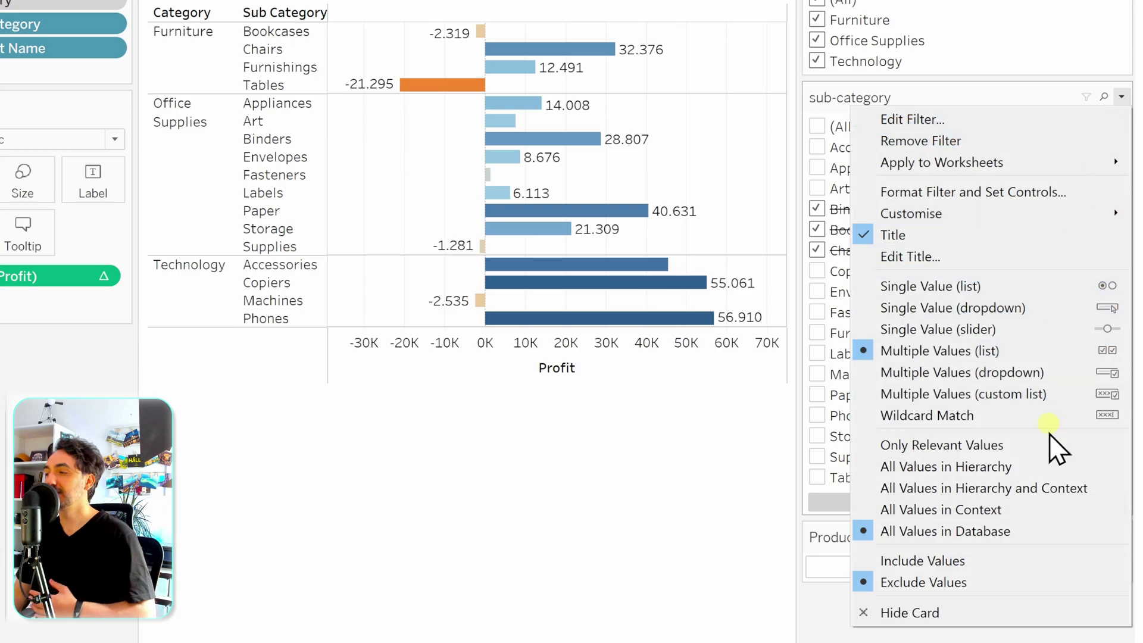
{"action": "left_click", "coordinate": [986, 560]}
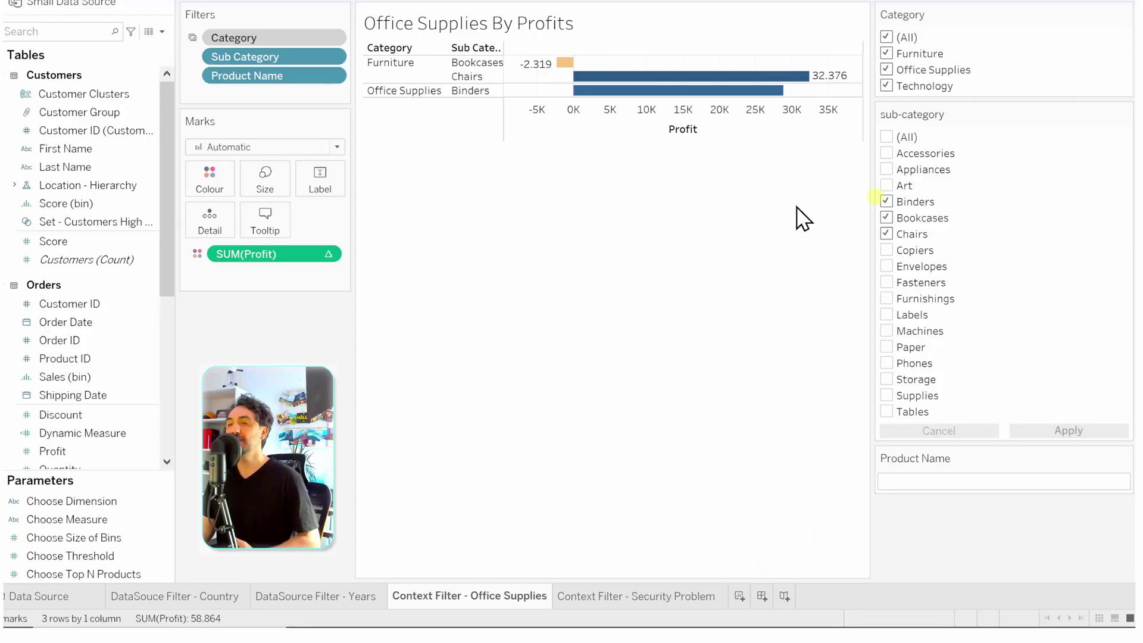
Step: Show a quick filter for Order Date on the worksheet
{"action": "left_click", "coordinate": [47, 223]}
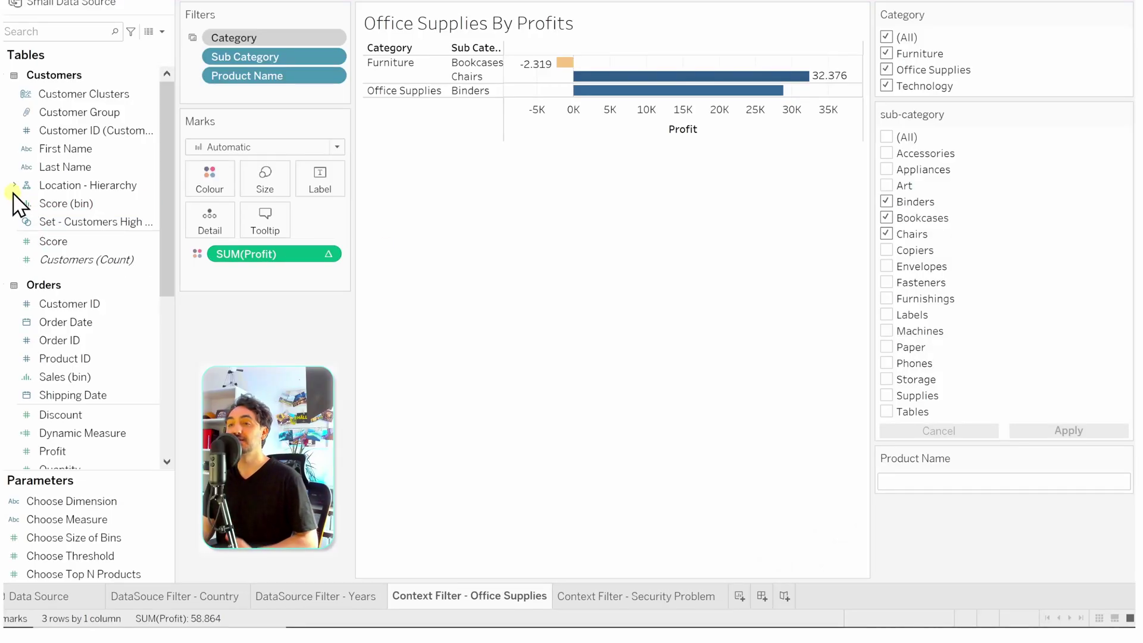
{"action": "right_click", "coordinate": [82, 322]}
{"action": "left_click", "coordinate": [169, 348]}
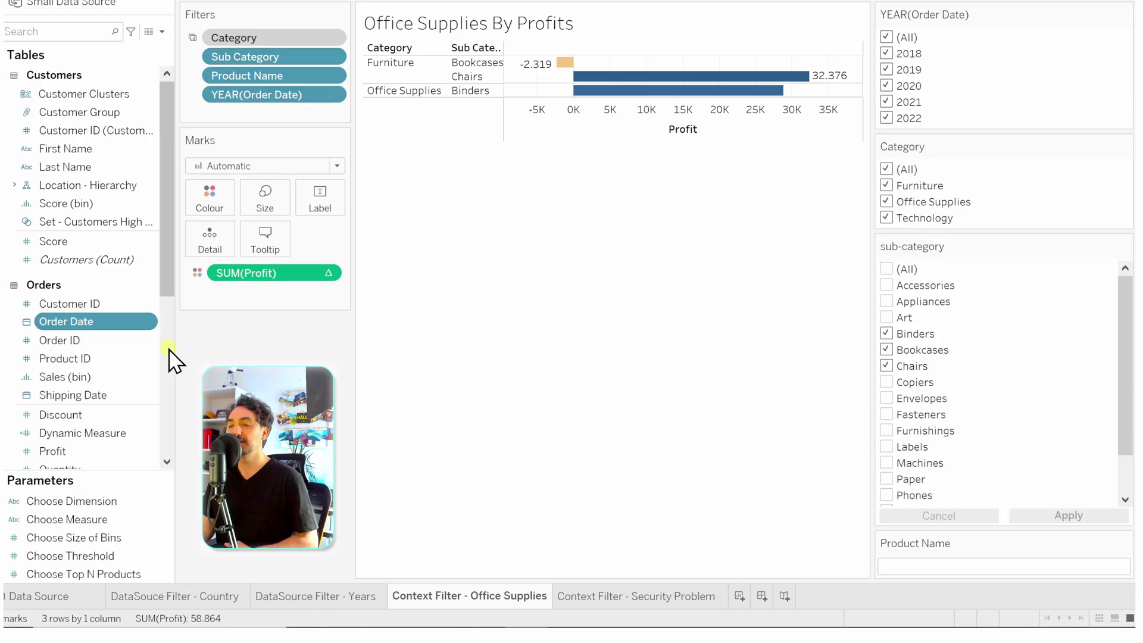
Step: Show quick filters for Country and City from the Location hierarchy
{"action": "left_click", "coordinate": [14, 185]}
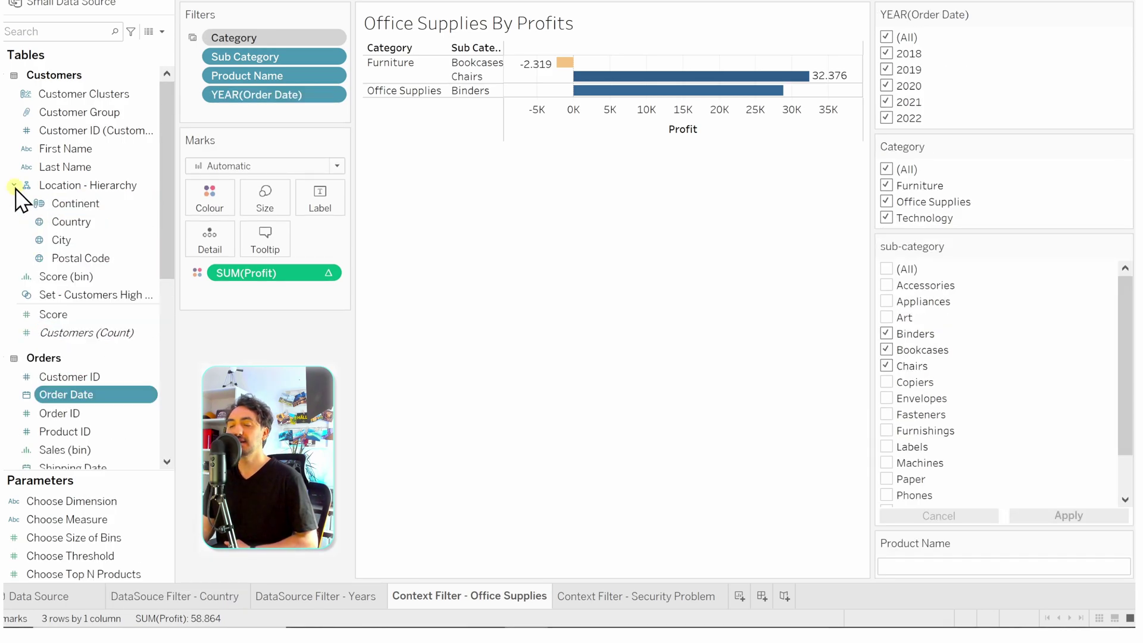
{"action": "right_click", "coordinate": [91, 219]}
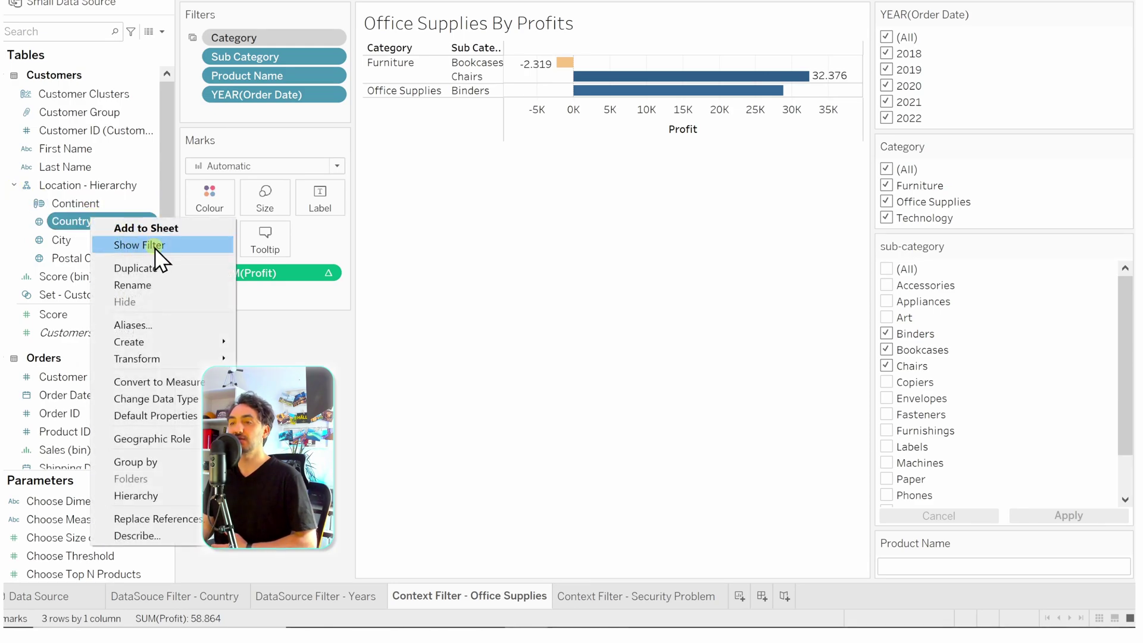
{"action": "left_click", "coordinate": [148, 245]}
{"action": "right_click", "coordinate": [89, 245]}
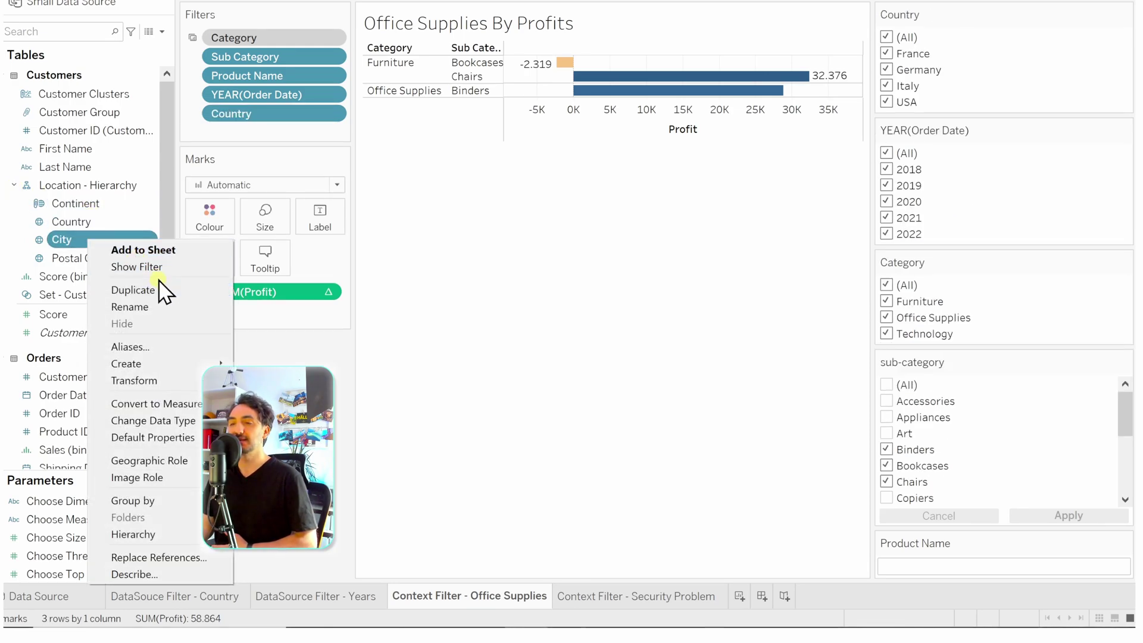
{"action": "key", "text": "Escape"}
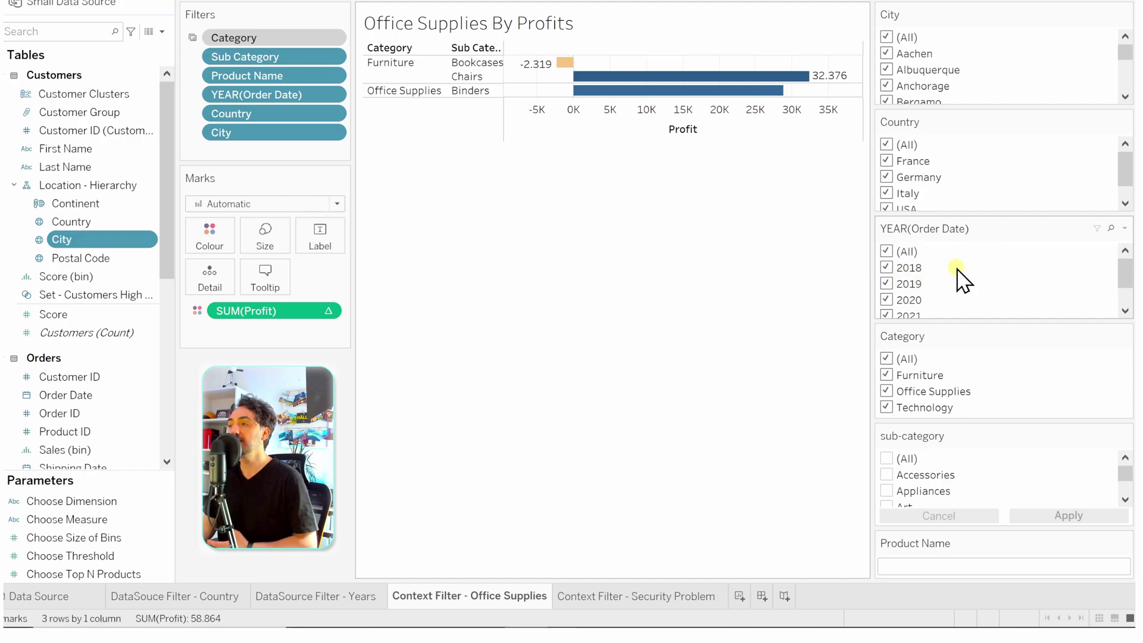
Step: Reorder the filter cards so YEAR(Order Date) comes first, followed by Country and City
{"action": "left_click_drag", "start_coordinate": [956, 231], "coordinate": [945, 13]}
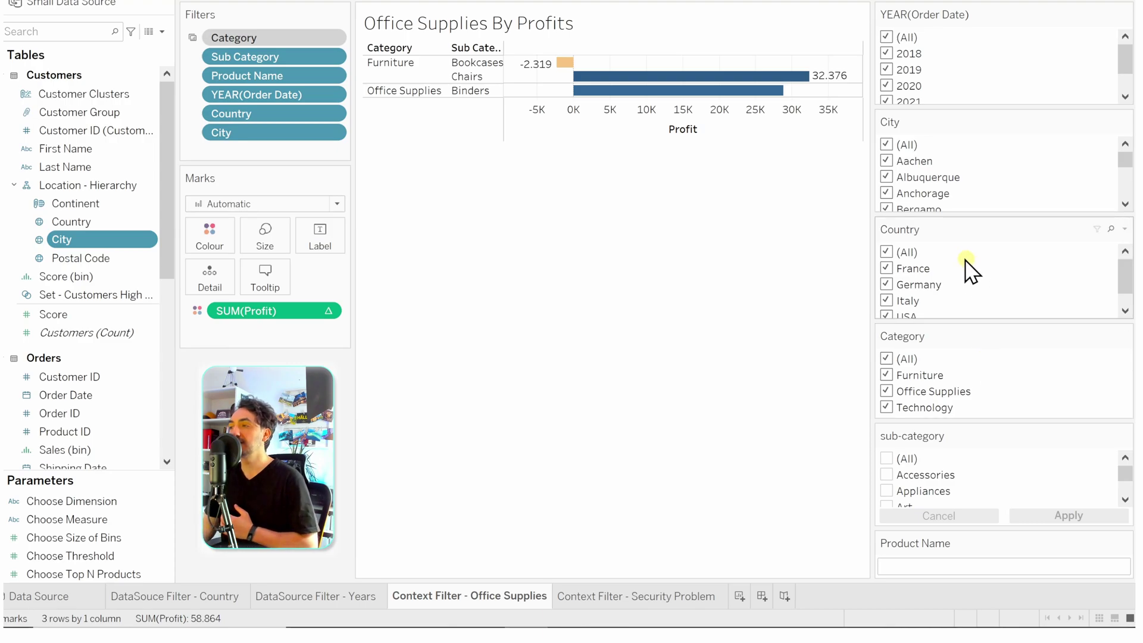
{"action": "left_click_drag", "start_coordinate": [933, 234], "coordinate": [944, 121]}
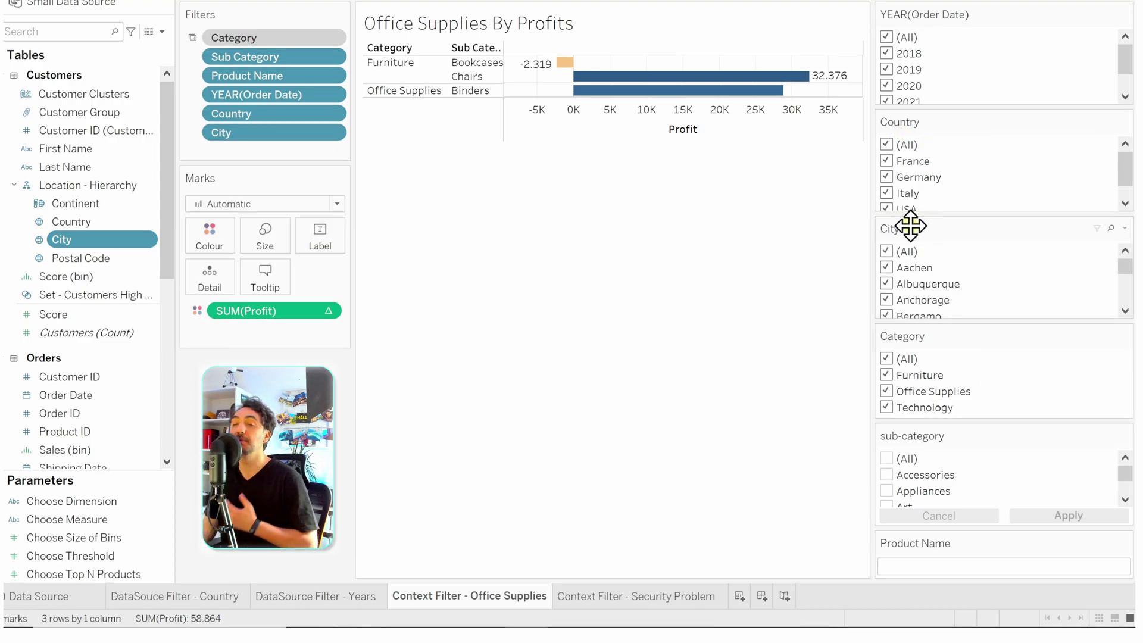
Step: Show a quick filter for Postal Code and move its card directly below the City filter
{"action": "right_click", "coordinate": [98, 262]}
{"action": "left_click", "coordinate": [151, 290]}
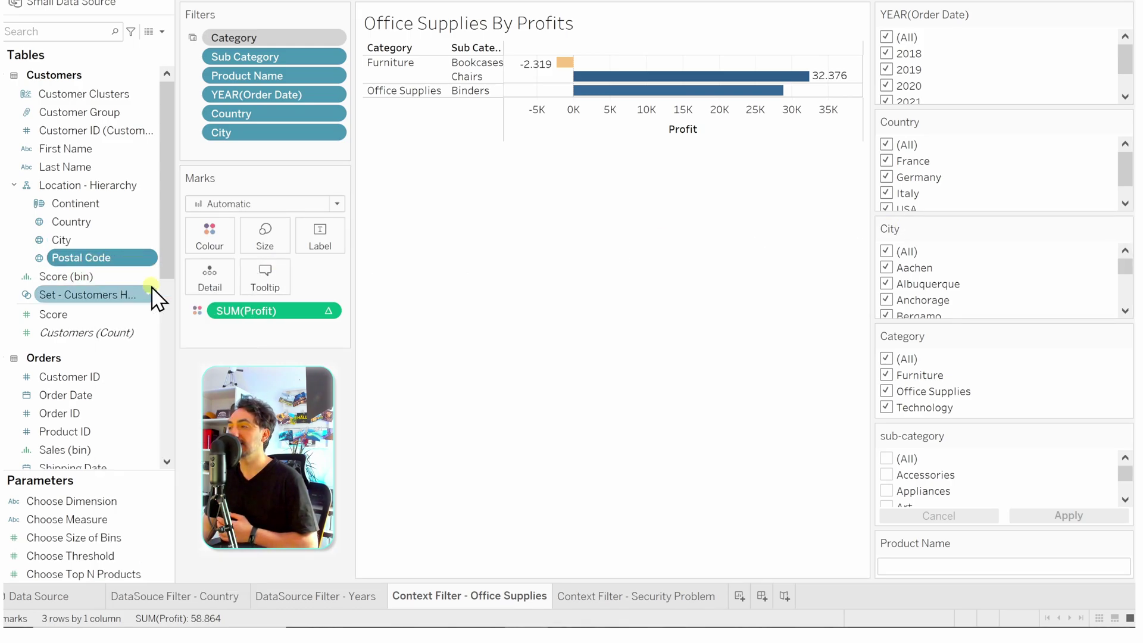
{"action": "left_click_drag", "start_coordinate": [932, 13], "coordinate": [960, 329]}
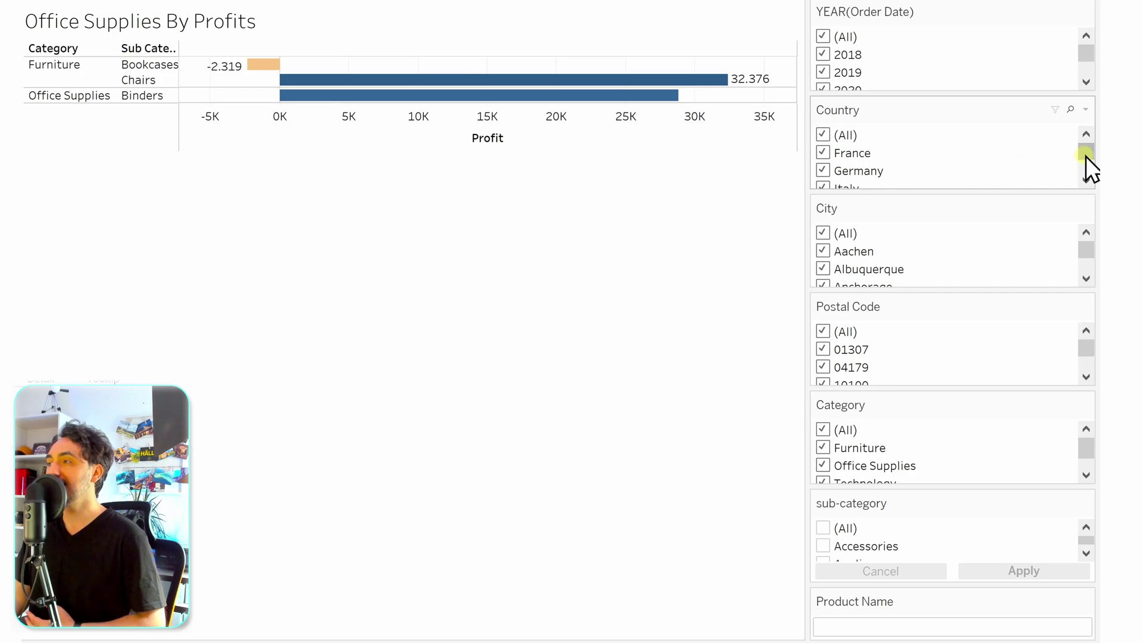
Step: Hide the "All" value in the Country quick filter
{"action": "scroll", "coordinate": [1085, 169], "scroll_direction": "down", "scroll_amount": 2}
{"action": "scroll", "coordinate": [1084, 169], "scroll_direction": "up", "scroll_amount": 2}
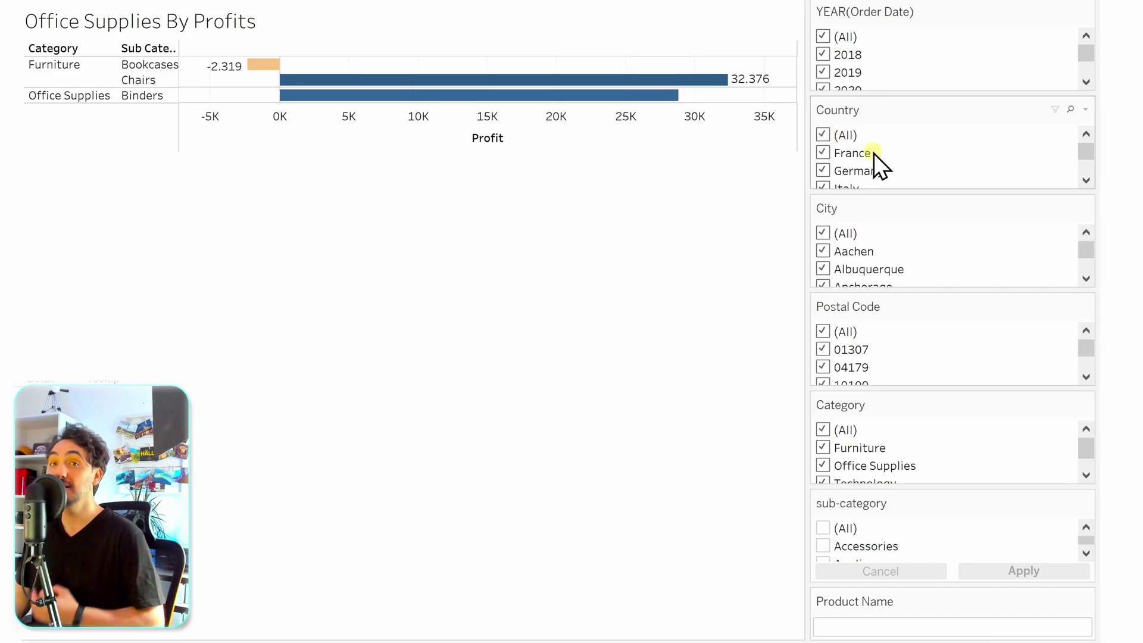
{"action": "left_click", "coordinate": [1085, 109]}
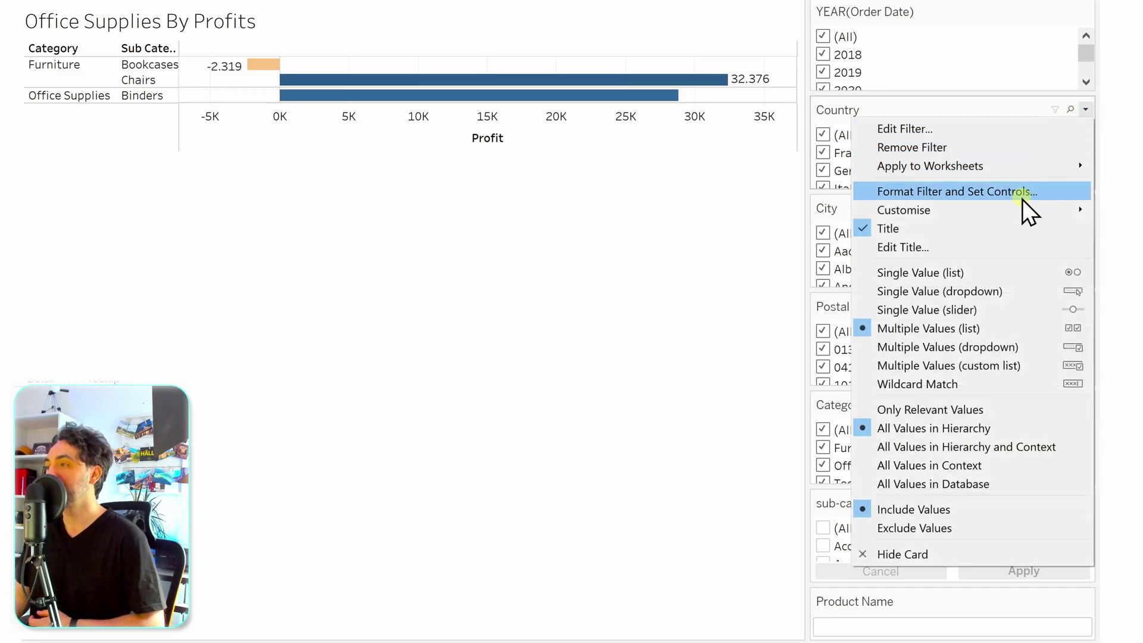
{"action": "mouse_move", "coordinate": [1015, 220]}
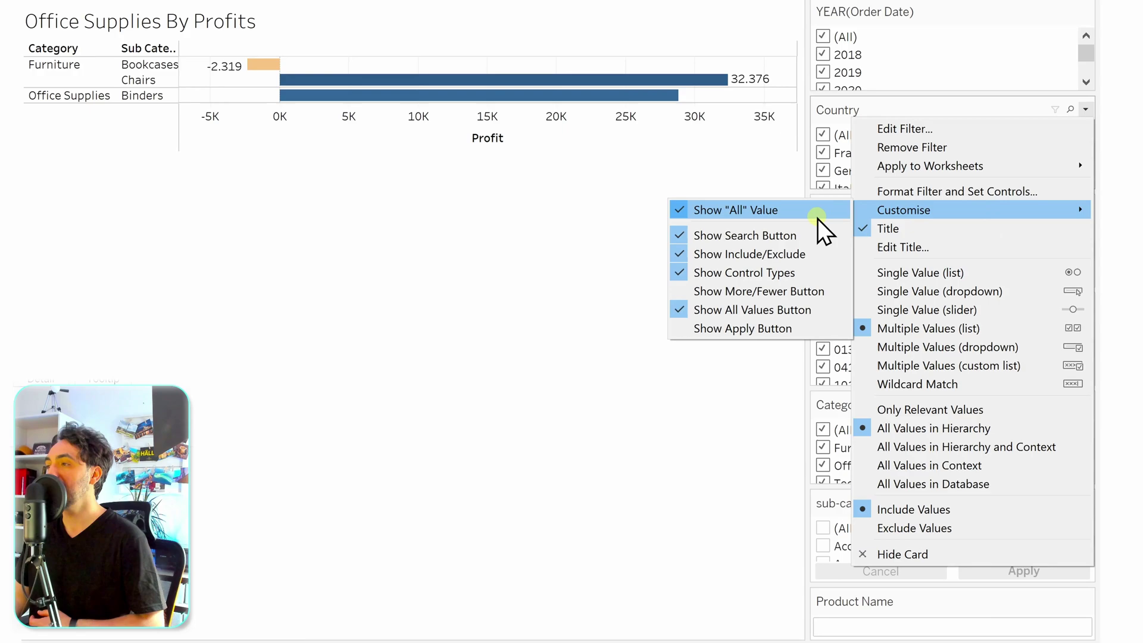
{"action": "left_click", "coordinate": [685, 212]}
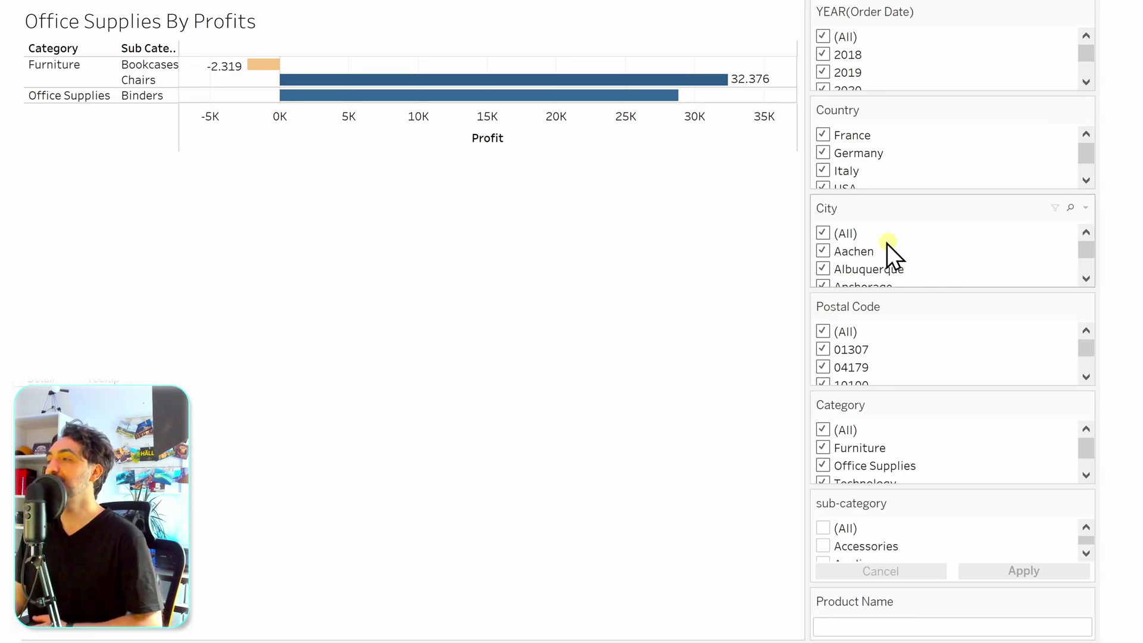
Step: Examine the value lists of the City and Postal Code filters, resizing their cards to see more entries
{"action": "left_click_drag", "start_coordinate": [913, 292], "coordinate": [916, 410]}
{"action": "scroll", "coordinate": [944, 289], "scroll_direction": "down", "scroll_amount": 3}
{"action": "scroll", "coordinate": [943, 289], "scroll_direction": "down", "scroll_amount": 10}
{"action": "scroll", "coordinate": [939, 288], "scroll_direction": "up", "scroll_amount": 12}
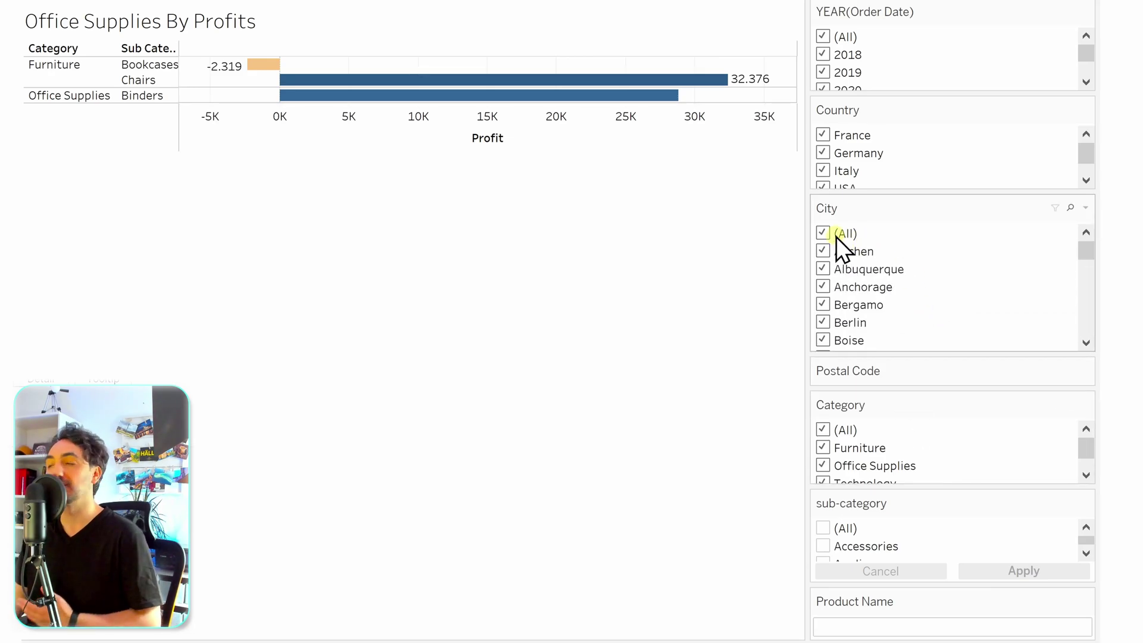
{"action": "left_click_drag", "start_coordinate": [932, 353], "coordinate": [941, 281]}
{"action": "scroll", "coordinate": [911, 331], "scroll_direction": "down", "scroll_amount": 10}
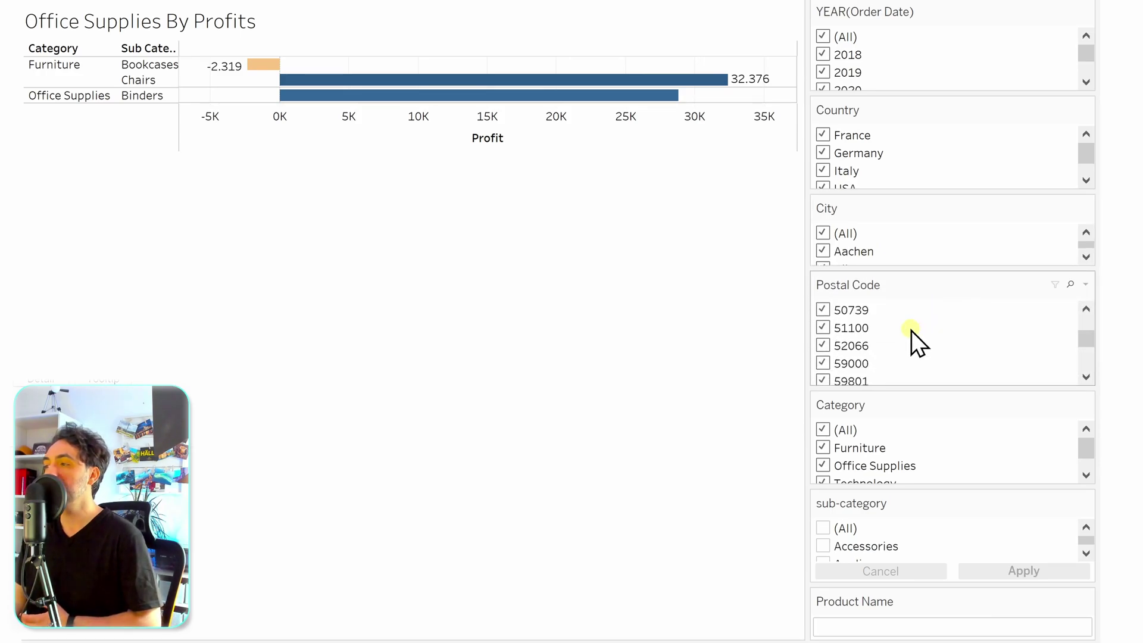
{"action": "scroll", "coordinate": [911, 331], "scroll_direction": "down", "scroll_amount": 5}
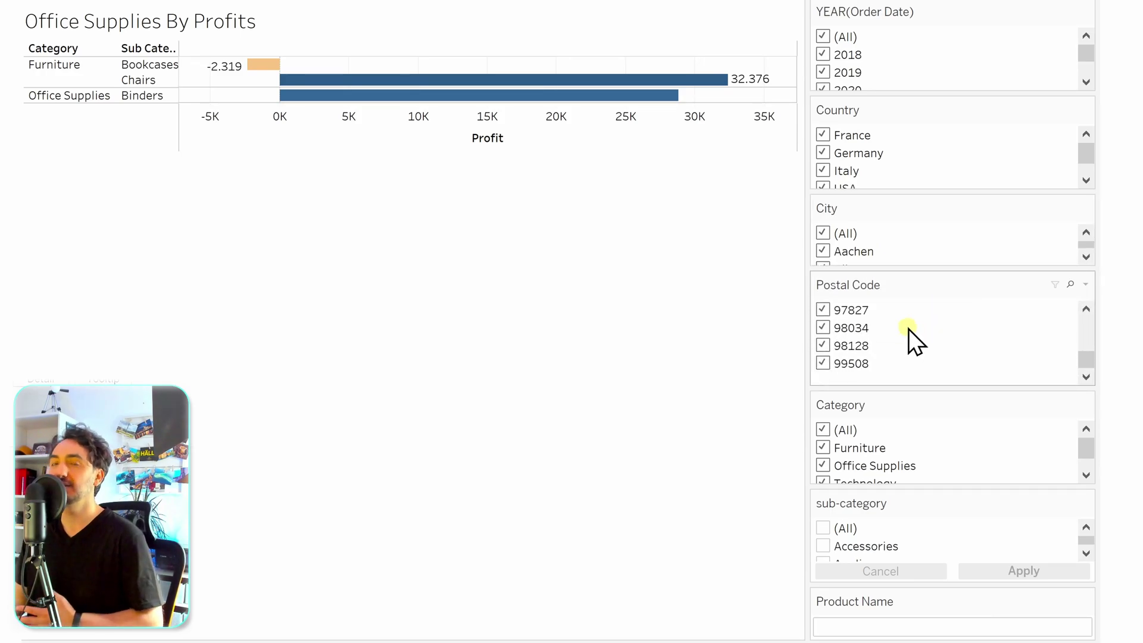
{"action": "scroll", "coordinate": [912, 324], "scroll_direction": "up", "scroll_amount": 15}
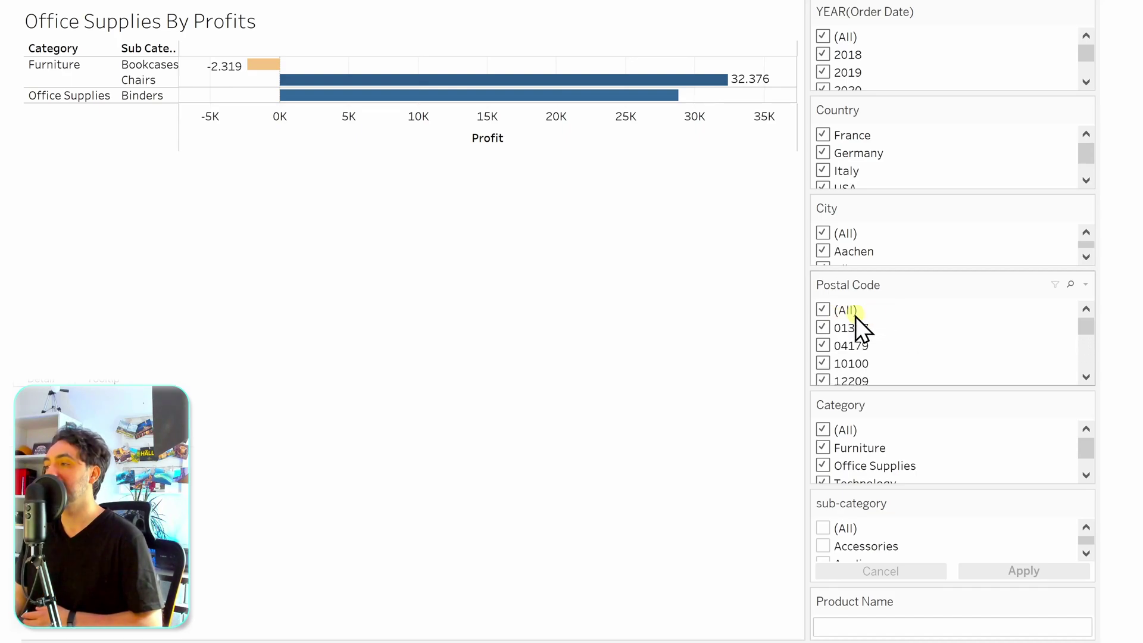
{"action": "scroll", "coordinate": [908, 451], "scroll_direction": "down", "scroll_amount": 1}
{"action": "scroll", "coordinate": [902, 451], "scroll_direction": "up", "scroll_amount": 1}
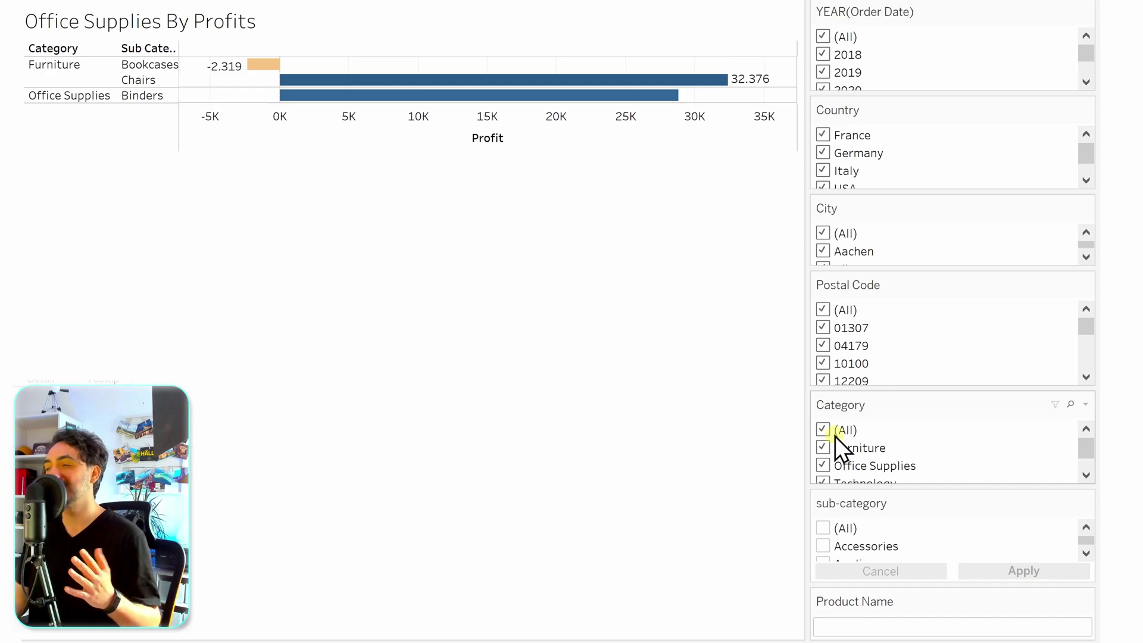
Step: Hide the "All" value in the Category quick filter
{"action": "left_click", "coordinate": [1085, 404]}
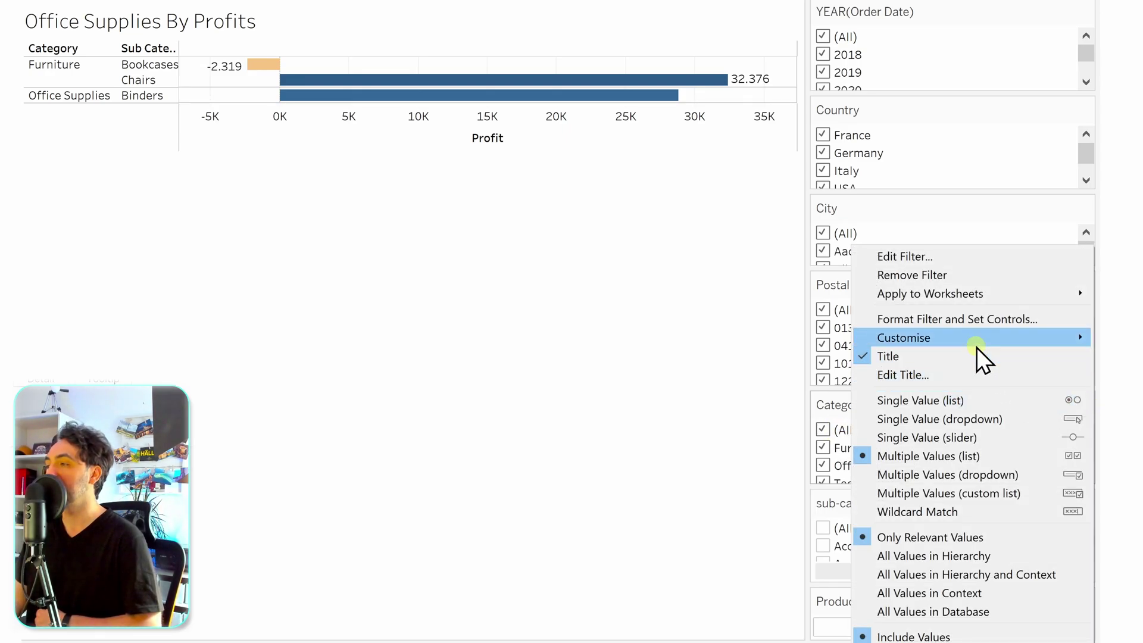
{"action": "mouse_move", "coordinate": [976, 347]}
{"action": "left_click", "coordinate": [826, 341]}
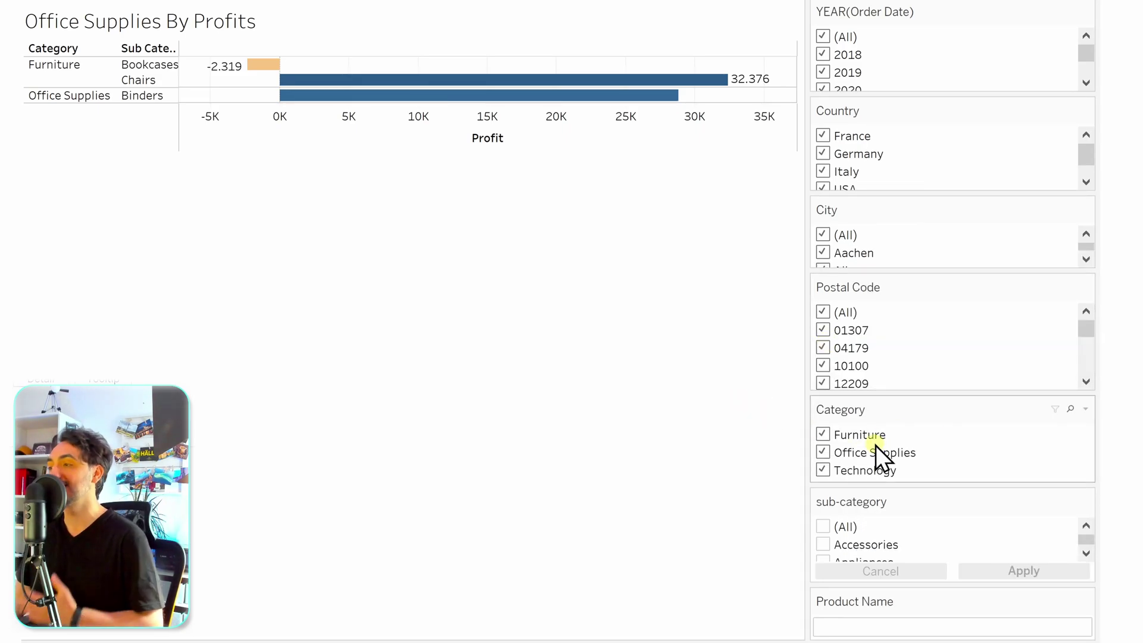
Step: Enlarge the sub-category filter card to look through its values, and shrink it again so Category is fully displayed
{"action": "scroll", "coordinate": [900, 525], "scroll_direction": "down", "scroll_amount": 6}
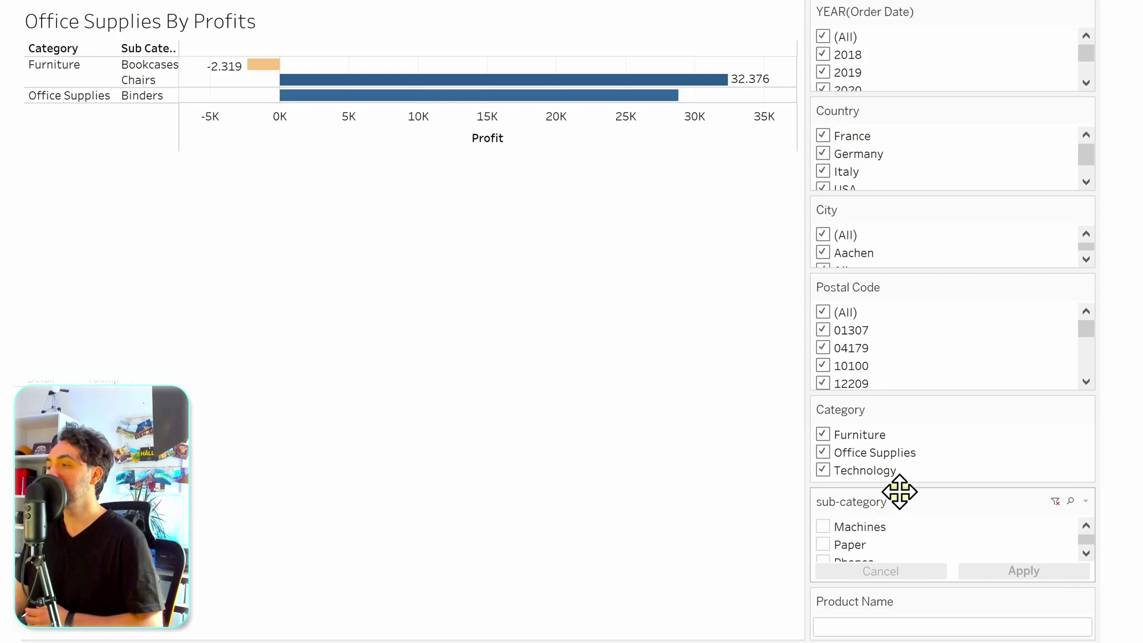
{"action": "left_click_drag", "start_coordinate": [901, 488], "coordinate": [916, 341]}
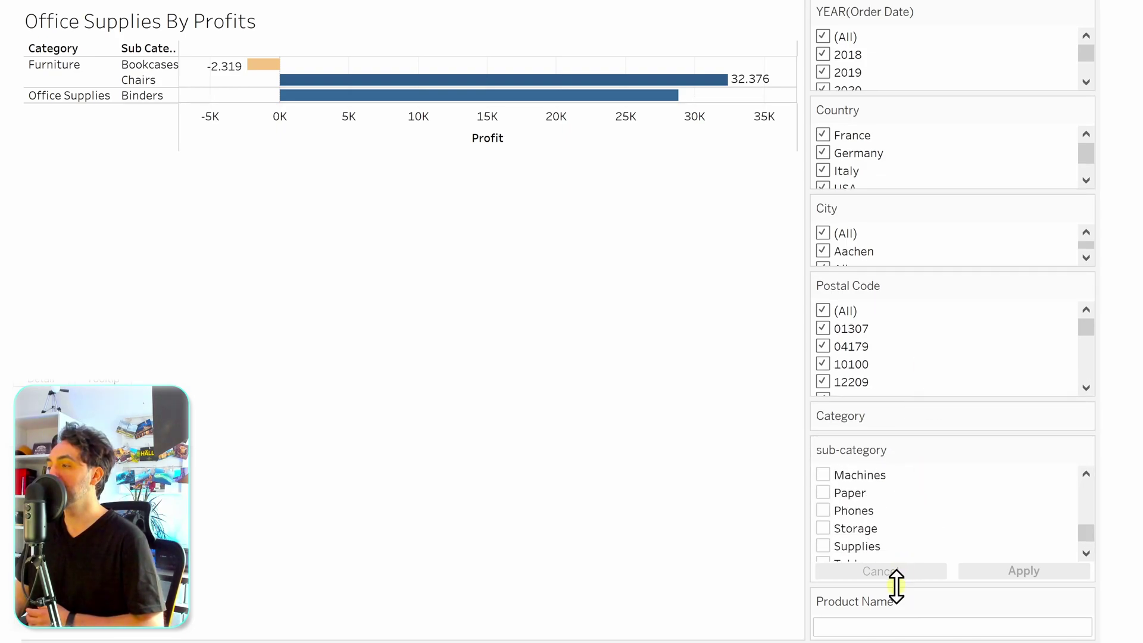
{"action": "scroll", "coordinate": [900, 508], "scroll_direction": "up", "scroll_amount": 7}
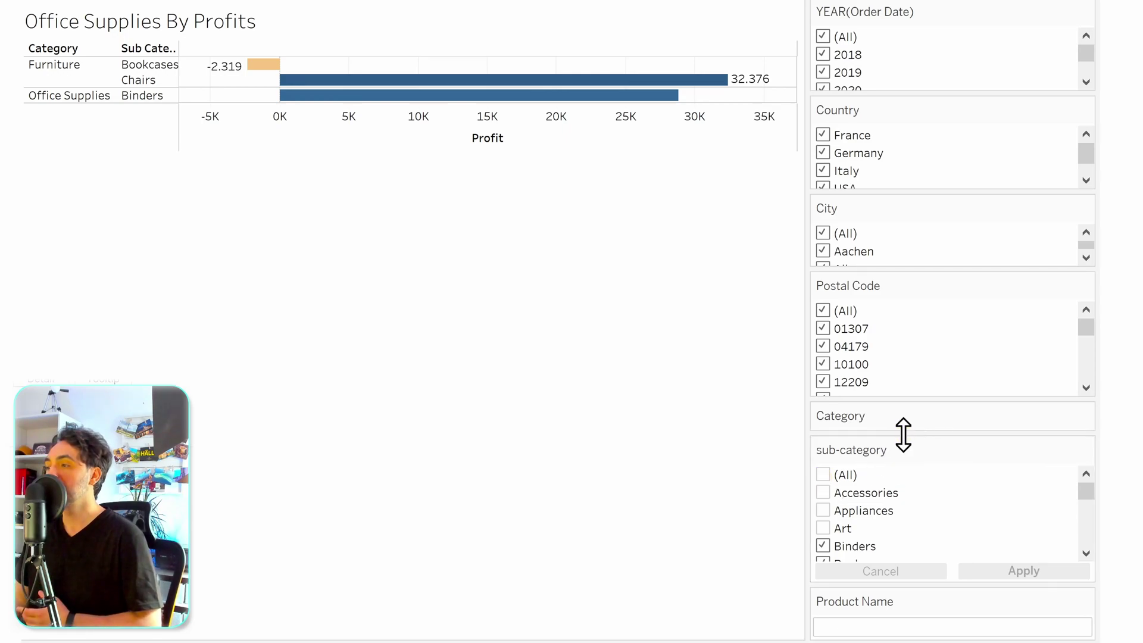
{"action": "left_click_drag", "start_coordinate": [901, 434], "coordinate": [911, 487]}
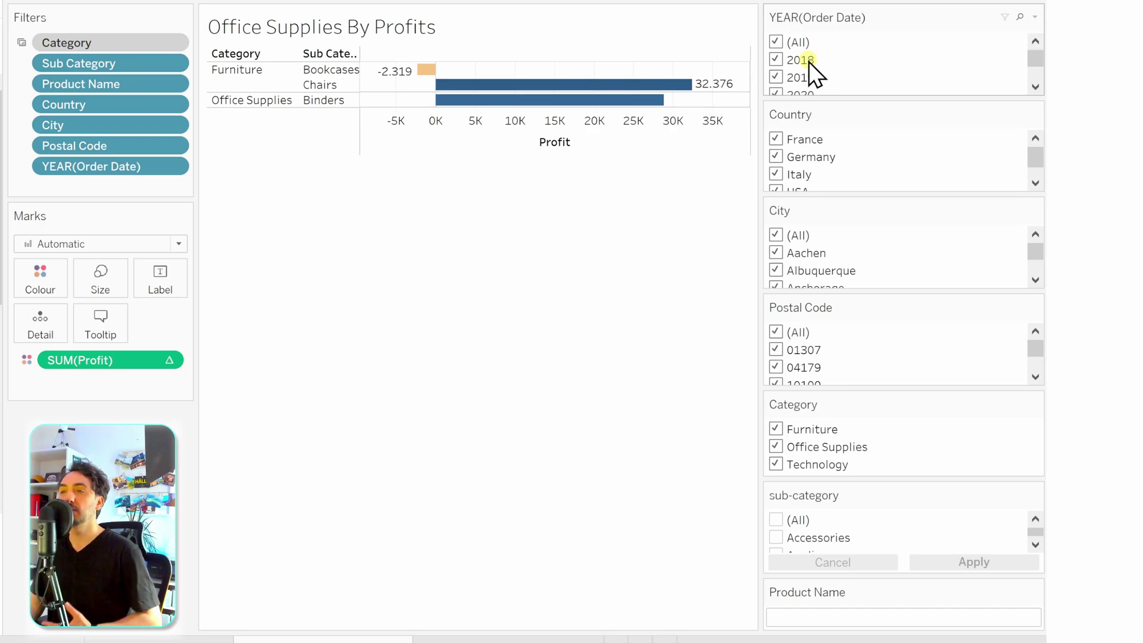
Step: Convert the YEAR(Order Date) filter from discrete to continuous, keeping the value range 2018 to 2022
{"action": "right_click", "coordinate": [112, 169]}
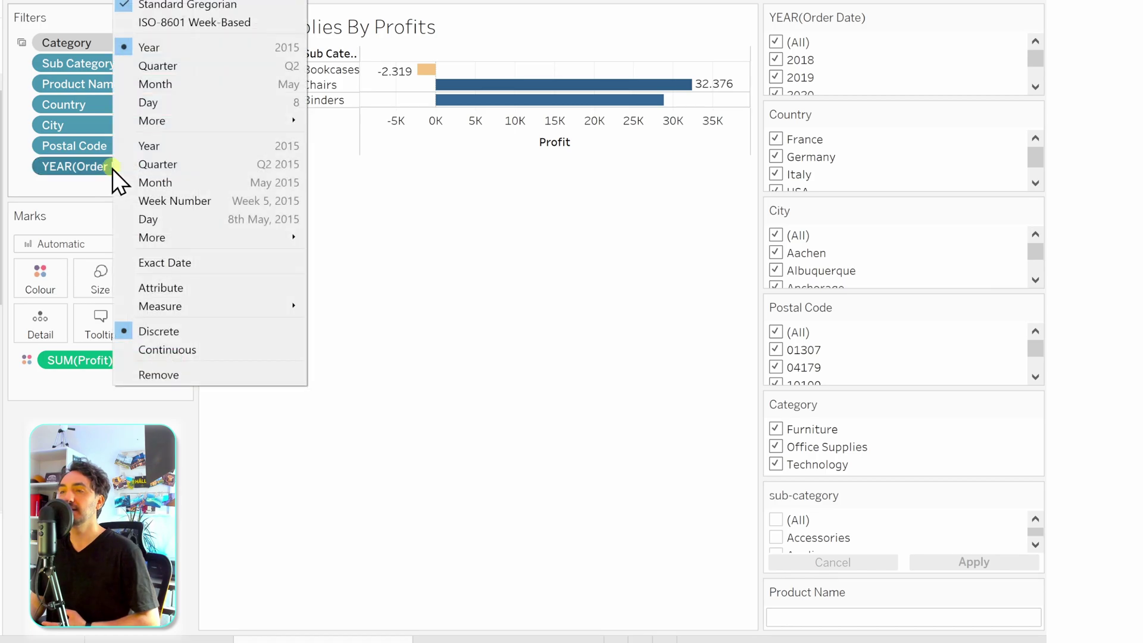
{"action": "left_click", "coordinate": [214, 349]}
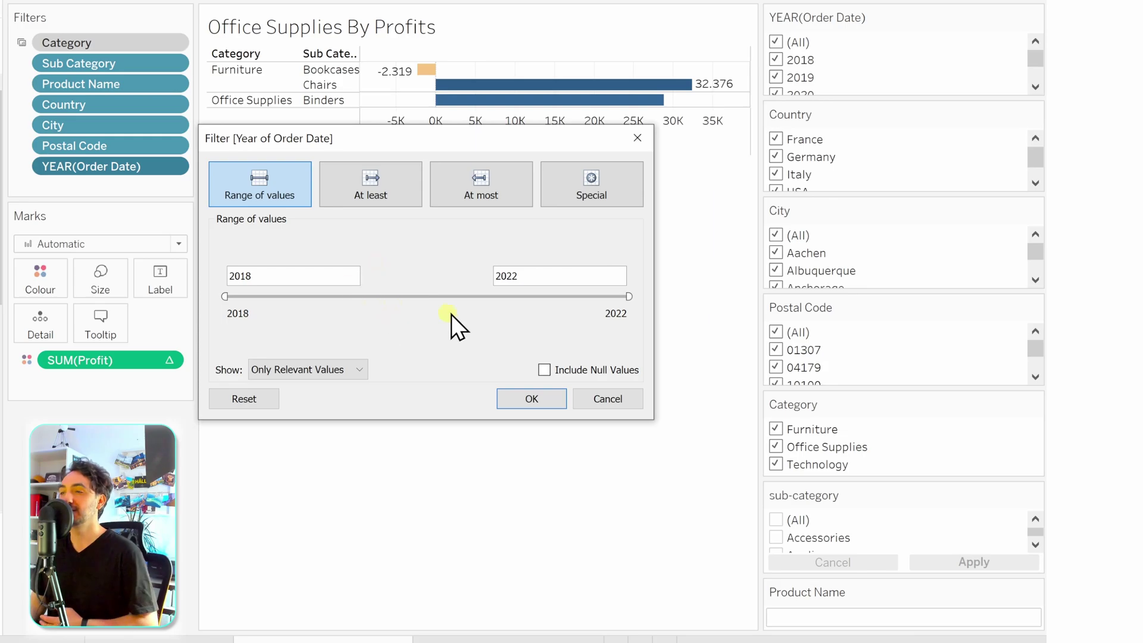
{"action": "left_click", "coordinate": [545, 400]}
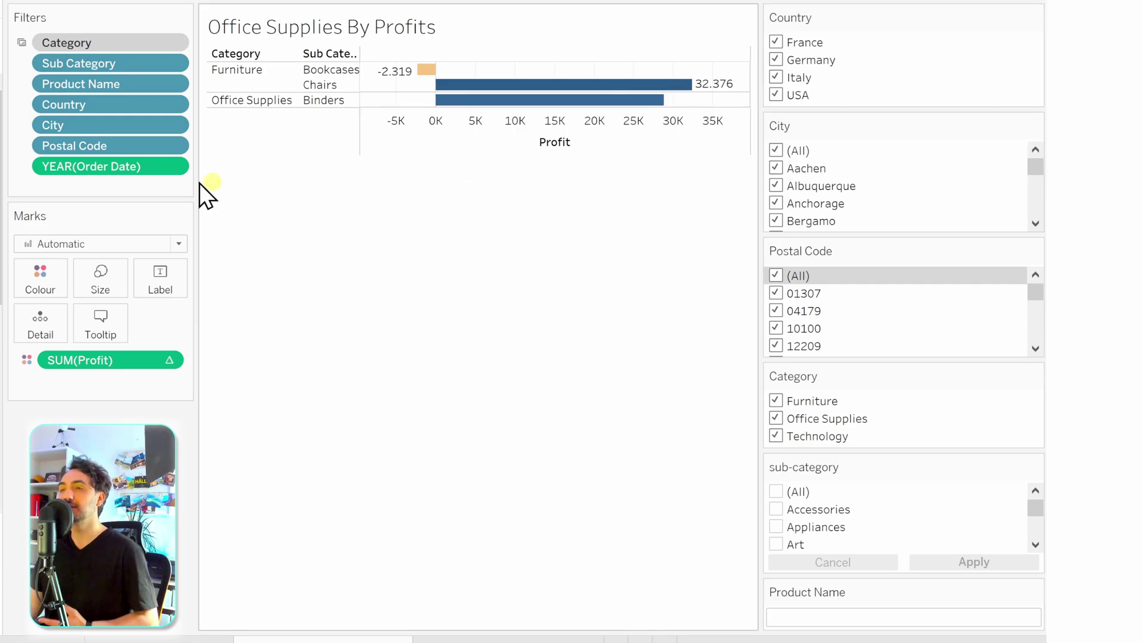
Step: Show the quick filter for the continuous YEAR(Order Date) and limit its slider range to 2019 through 2021
{"action": "right_click", "coordinate": [153, 170]}
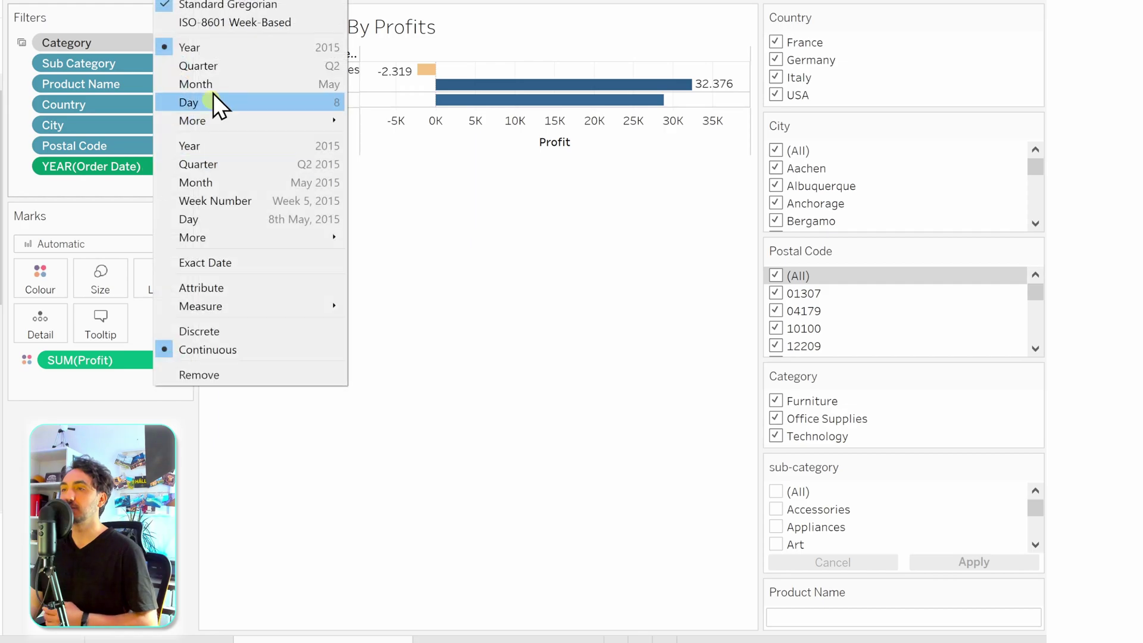
{"action": "left_click", "coordinate": [215, 0]}
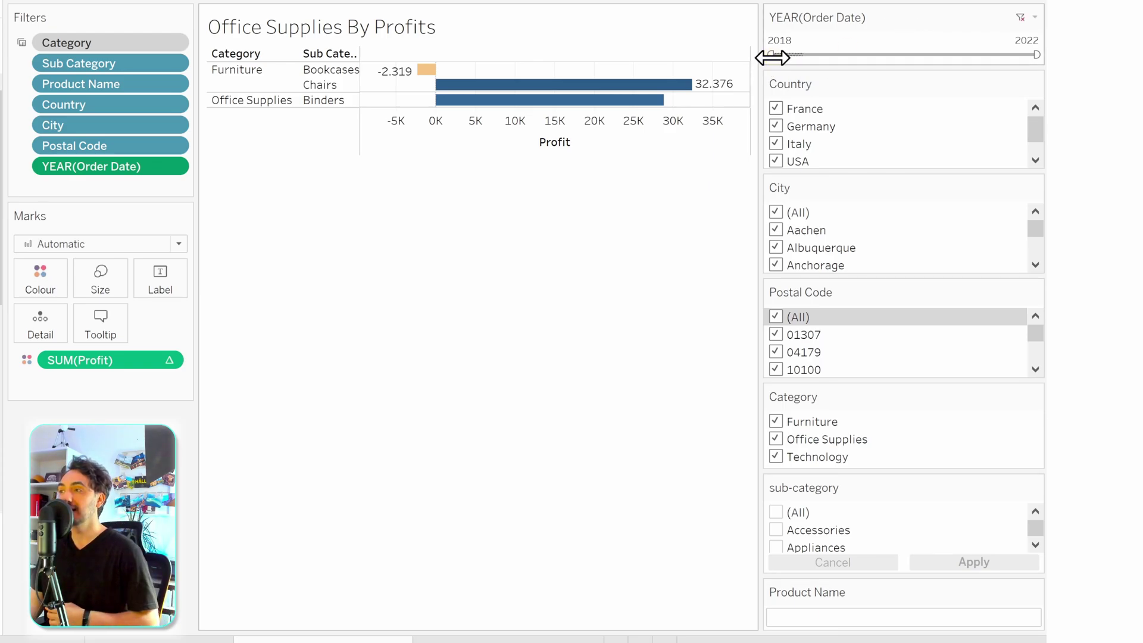
{"action": "left_click_drag", "start_coordinate": [1024, 55], "coordinate": [988, 55]}
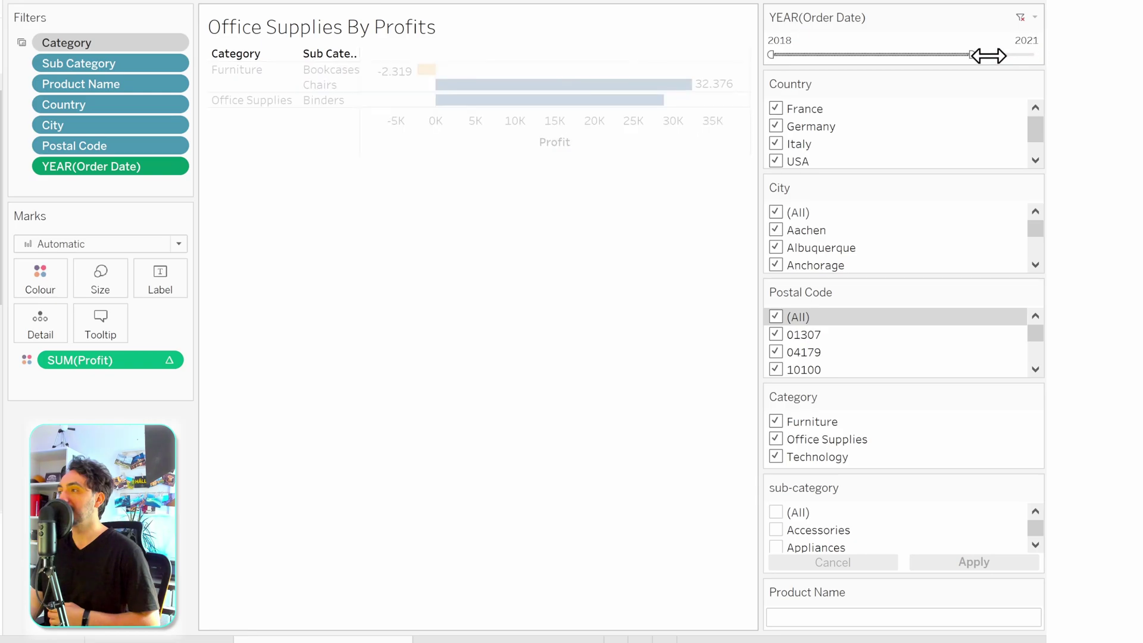
{"action": "left_click_drag", "start_coordinate": [772, 55], "coordinate": [838, 56]}
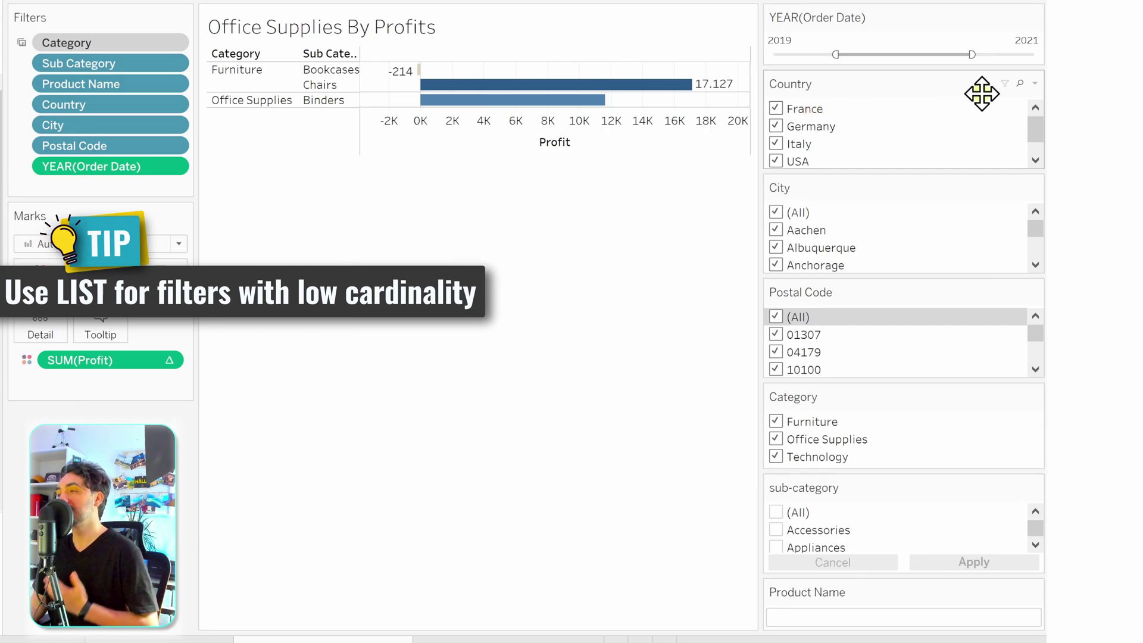
Step: Check which display type the Country quick filter uses
{"action": "left_click", "coordinate": [1034, 83]}
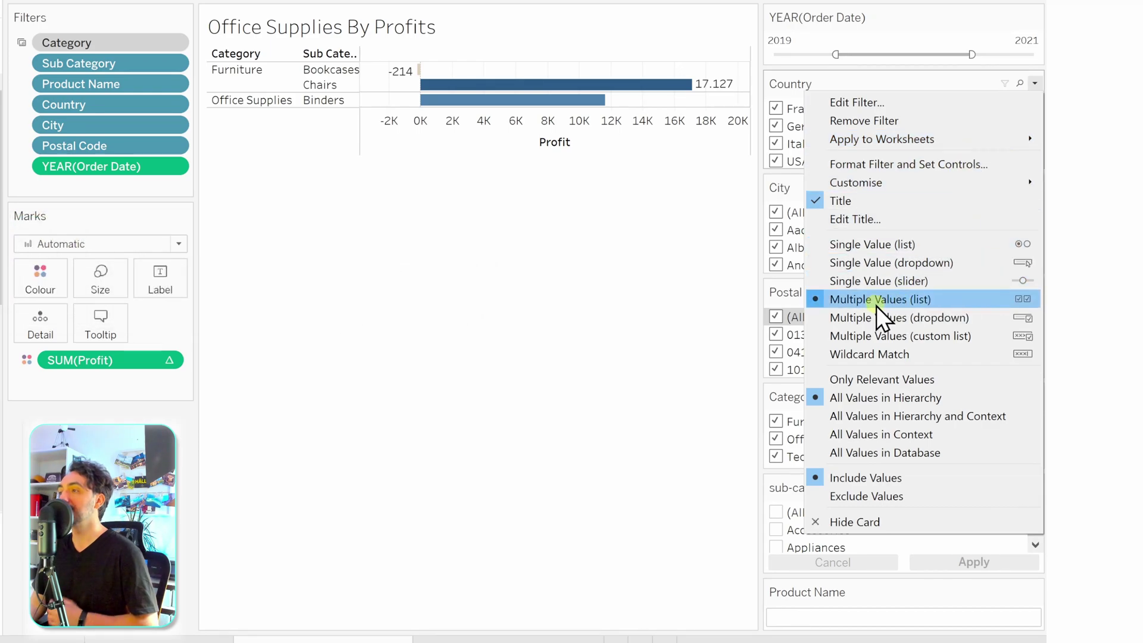
{"action": "left_click", "coordinate": [749, 246]}
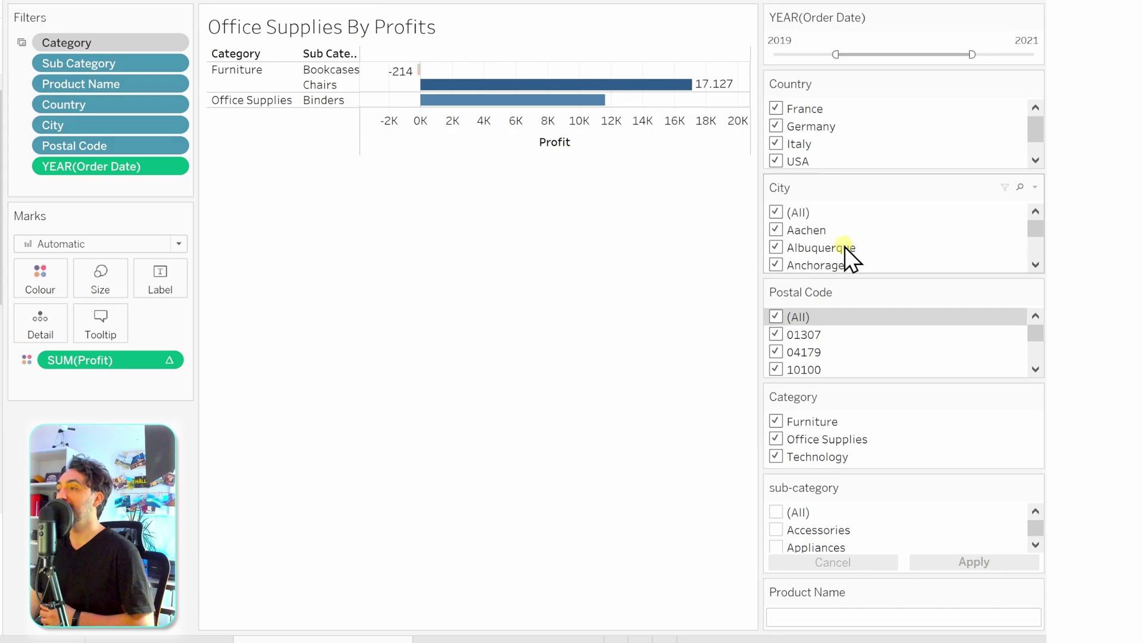
Step: Change the City quick filter to Multiple Values (dropdown)
{"action": "mouse_move", "coordinate": [1032, 235]}
{"action": "left_mouse_down"}
{"action": "mouse_move", "coordinate": [1038, 265]}
{"action": "mouse_move", "coordinate": [1039, 238]}
{"action": "left_mouse_up"}
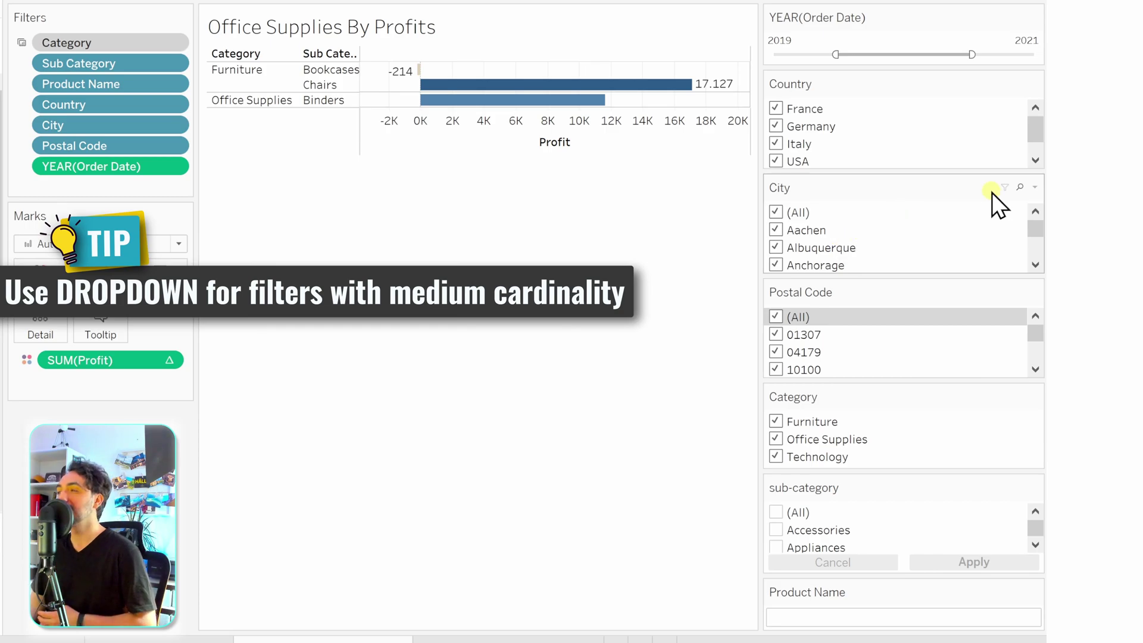
{"action": "left_click", "coordinate": [1034, 188]}
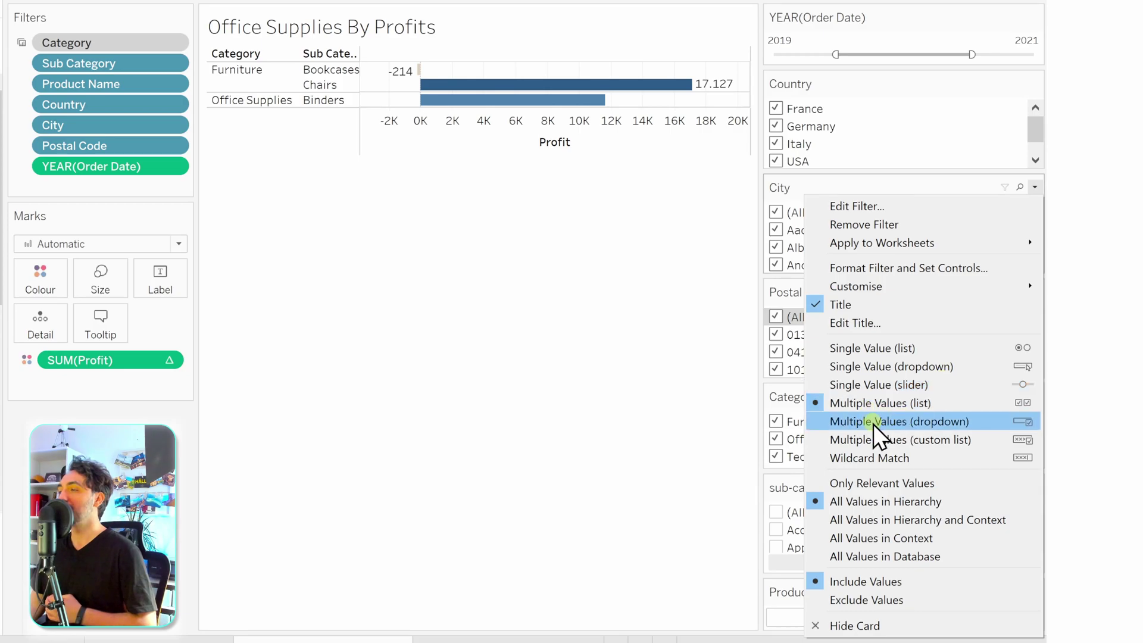
{"action": "left_click", "coordinate": [920, 423]}
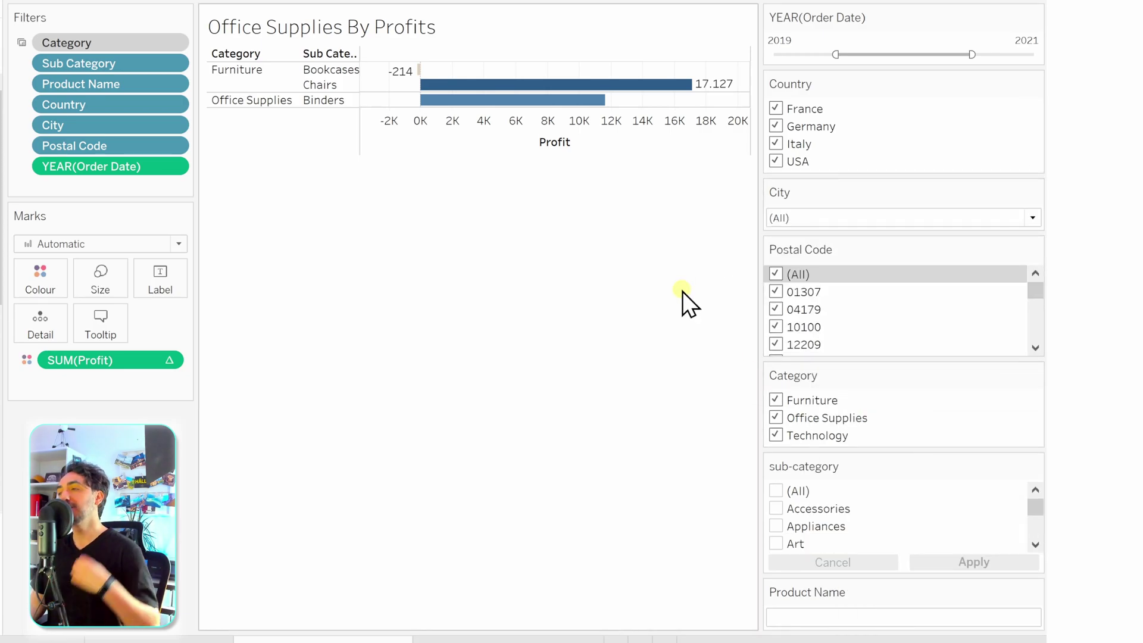
Step: Expand the City dropdown, browse through its list of cities and close it
{"action": "left_click", "coordinate": [837, 218]}
{"action": "scroll", "coordinate": [834, 411], "scroll_direction": "down", "scroll_amount": 2}
{"action": "scroll", "coordinate": [834, 410], "scroll_direction": "down", "scroll_amount": 2}
{"action": "scroll", "coordinate": [831, 461], "scroll_direction": "up", "scroll_amount": 4}
{"action": "left_click", "coordinate": [842, 220]}
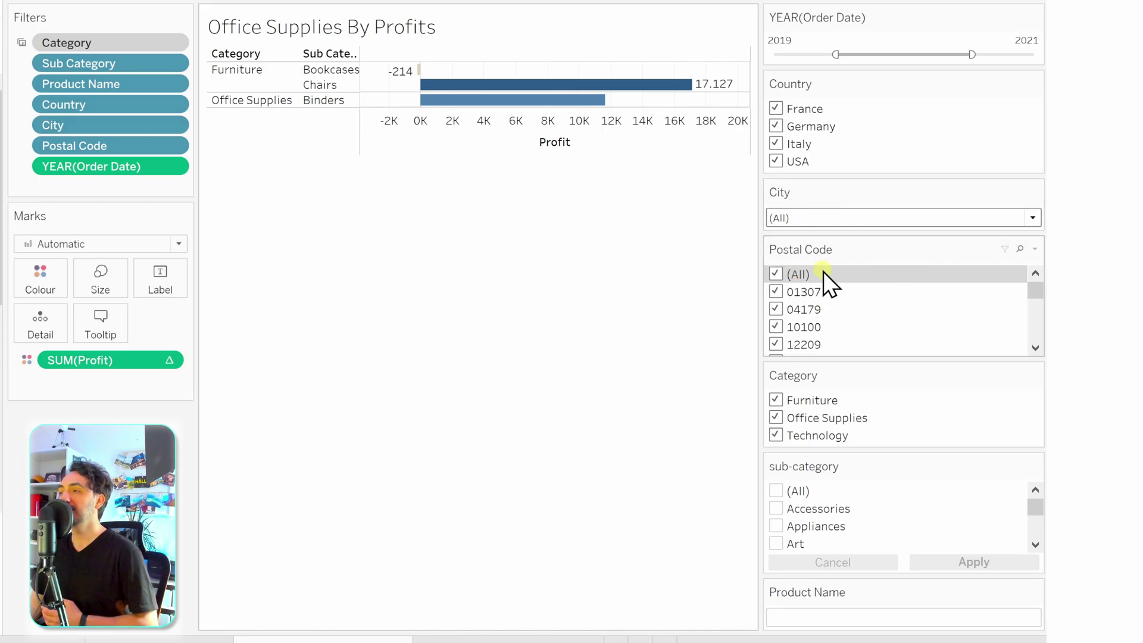
Step: Look through the Postal Code values and change that quick filter to Multiple Values (dropdown)
{"action": "scroll", "coordinate": [864, 311], "scroll_direction": "down", "scroll_amount": 5}
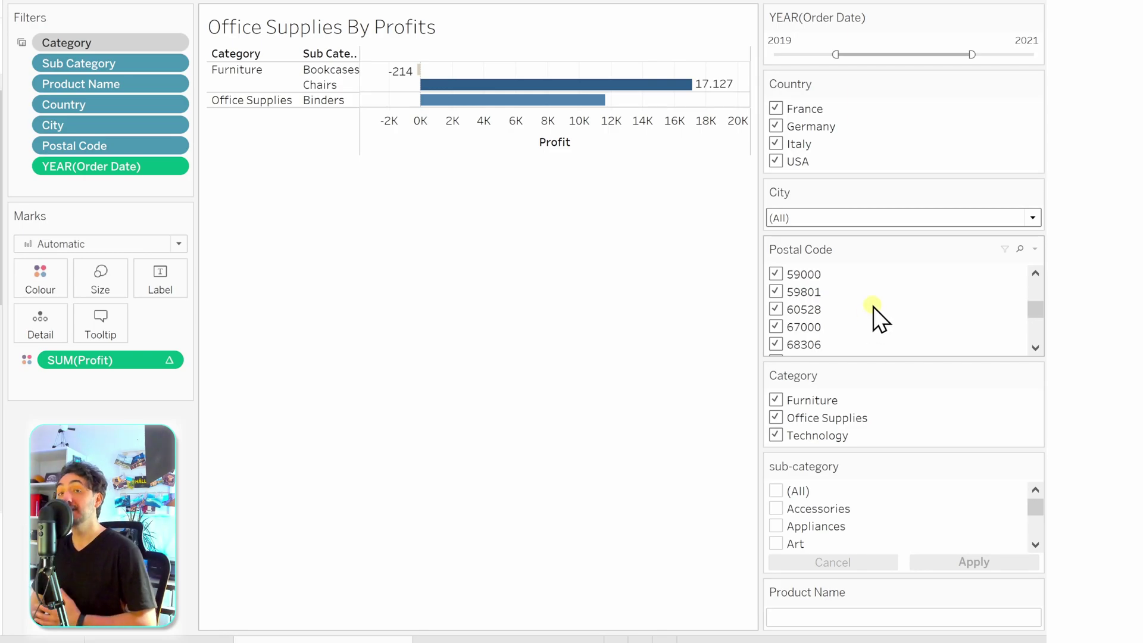
{"action": "scroll", "coordinate": [875, 306], "scroll_direction": "down", "scroll_amount": 4}
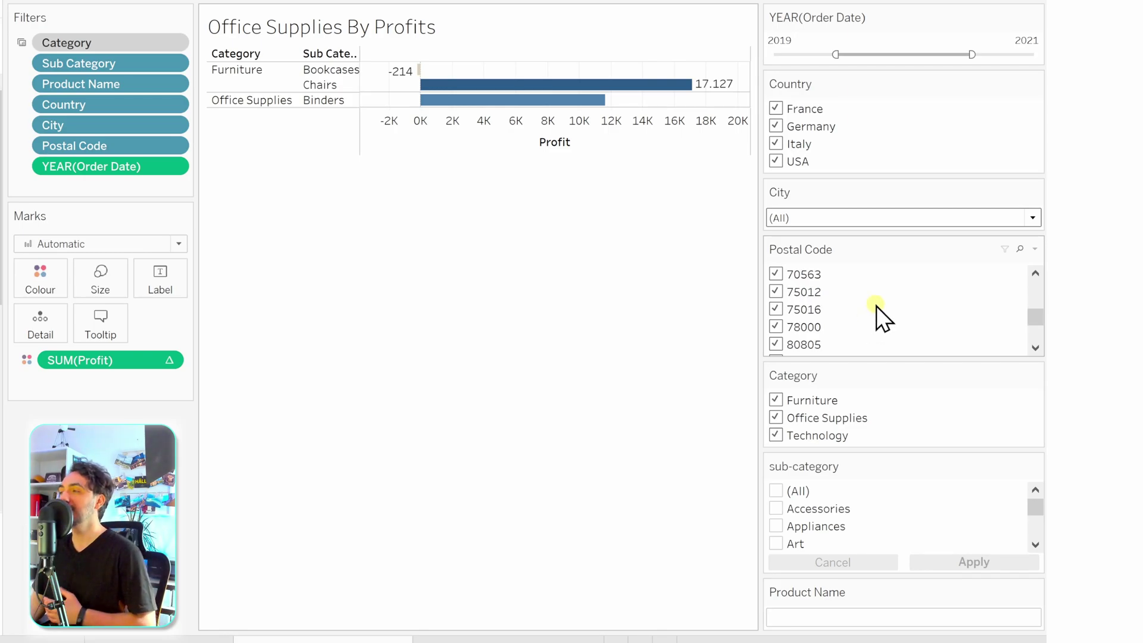
{"action": "scroll", "coordinate": [870, 306], "scroll_direction": "up", "scroll_amount": 5}
{"action": "scroll", "coordinate": [869, 306], "scroll_direction": "up", "scroll_amount": 5}
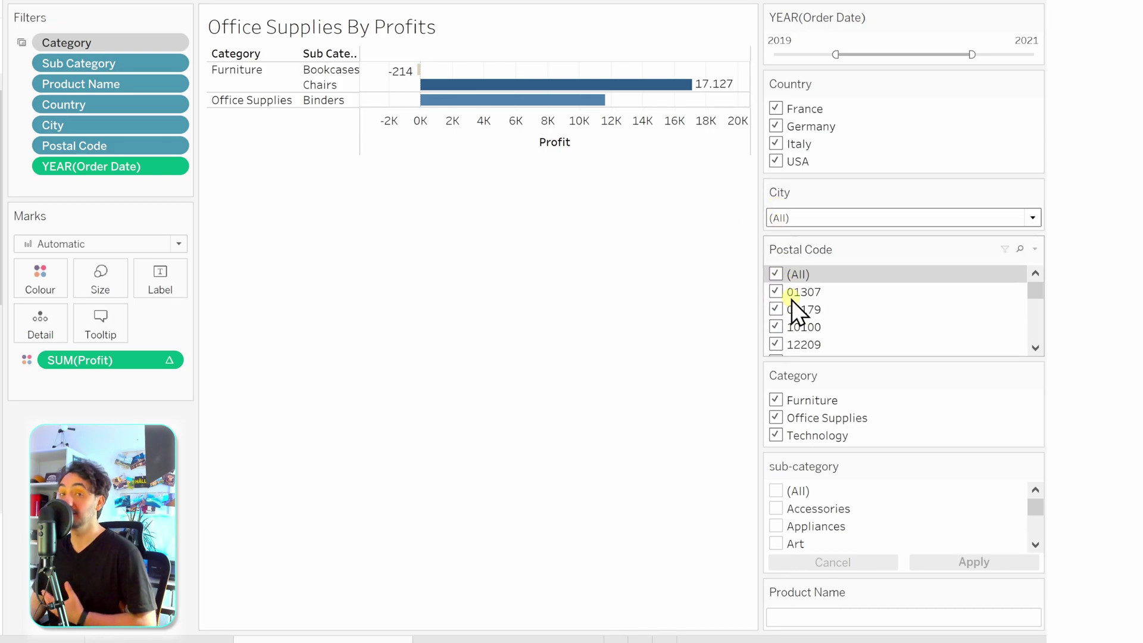
{"action": "left_click", "coordinate": [1036, 250]}
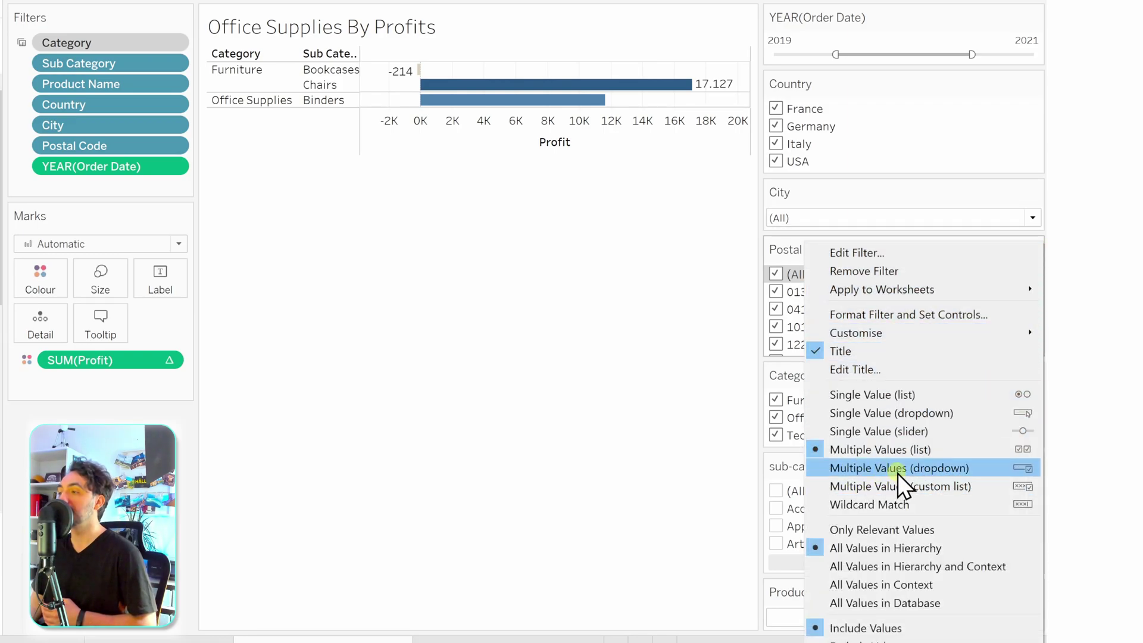
{"action": "left_click", "coordinate": [921, 469]}
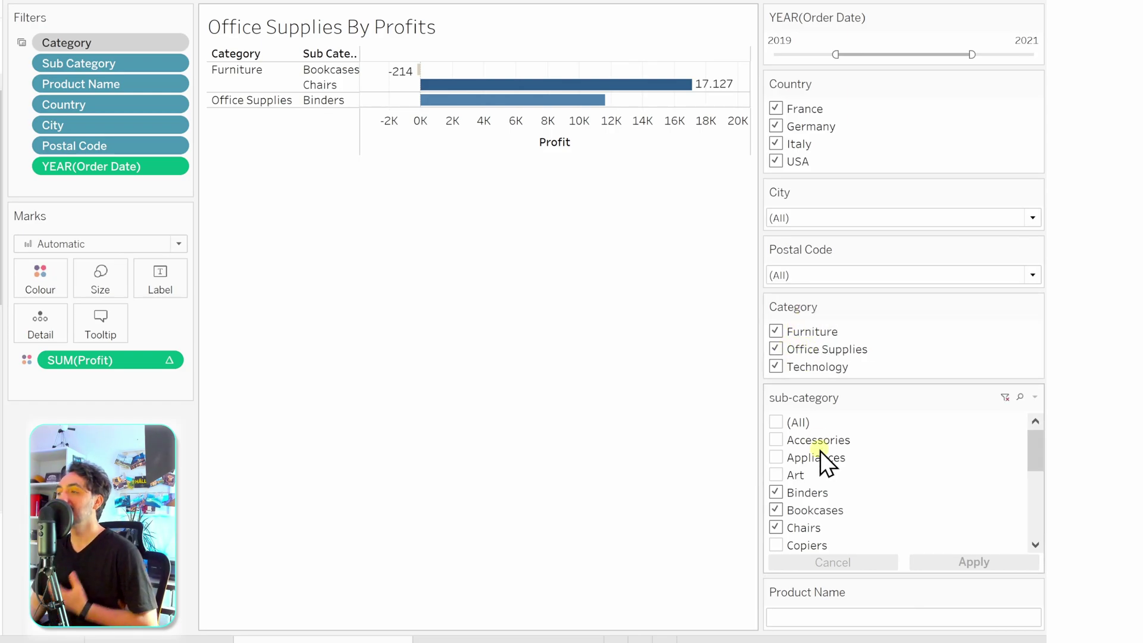
Step: Look through the sub-category values and change that quick filter to Multiple Values (dropdown)
{"action": "scroll", "coordinate": [844, 465], "scroll_direction": "down", "scroll_amount": 5}
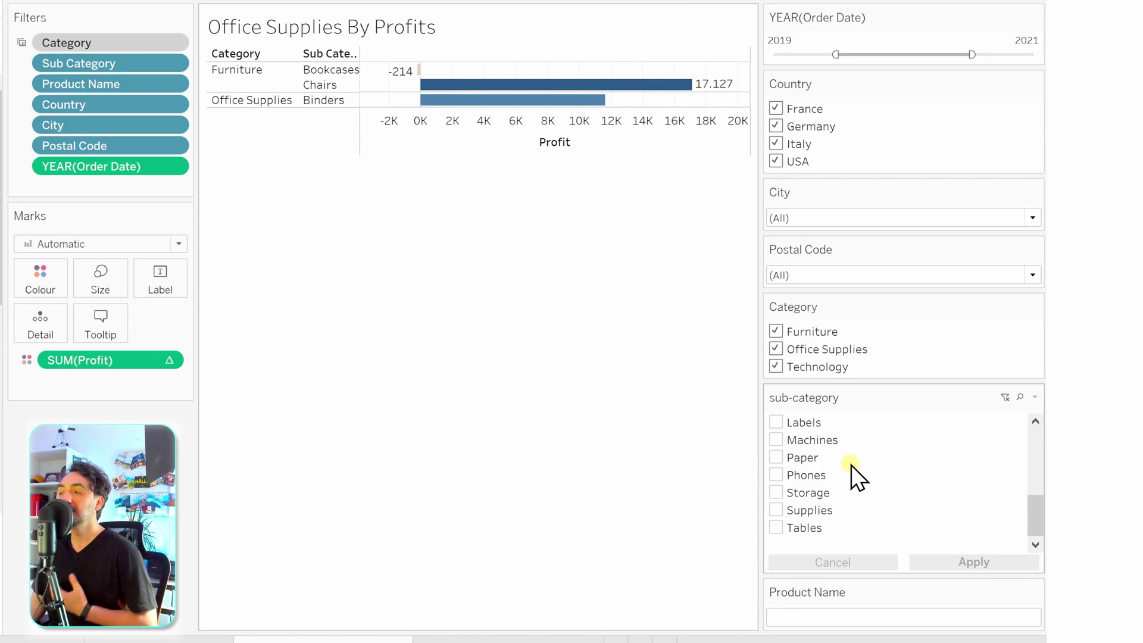
{"action": "scroll", "coordinate": [853, 464], "scroll_direction": "up", "scroll_amount": 5}
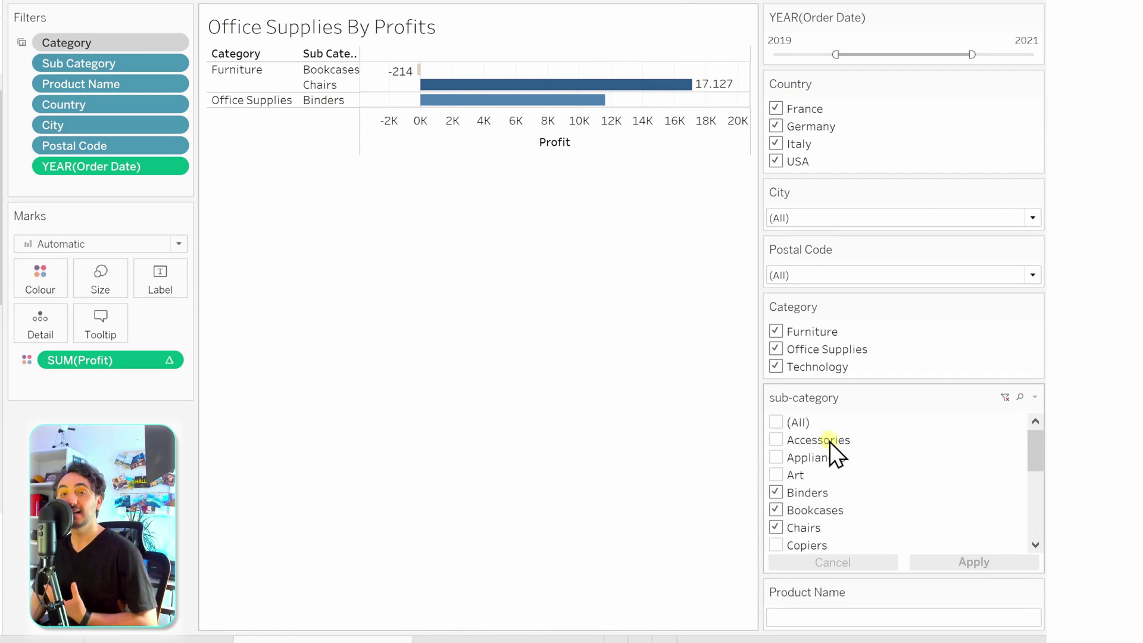
{"action": "scroll", "coordinate": [831, 449], "scroll_direction": "down", "scroll_amount": 3}
{"action": "scroll", "coordinate": [838, 460], "scroll_direction": "up", "scroll_amount": 3}
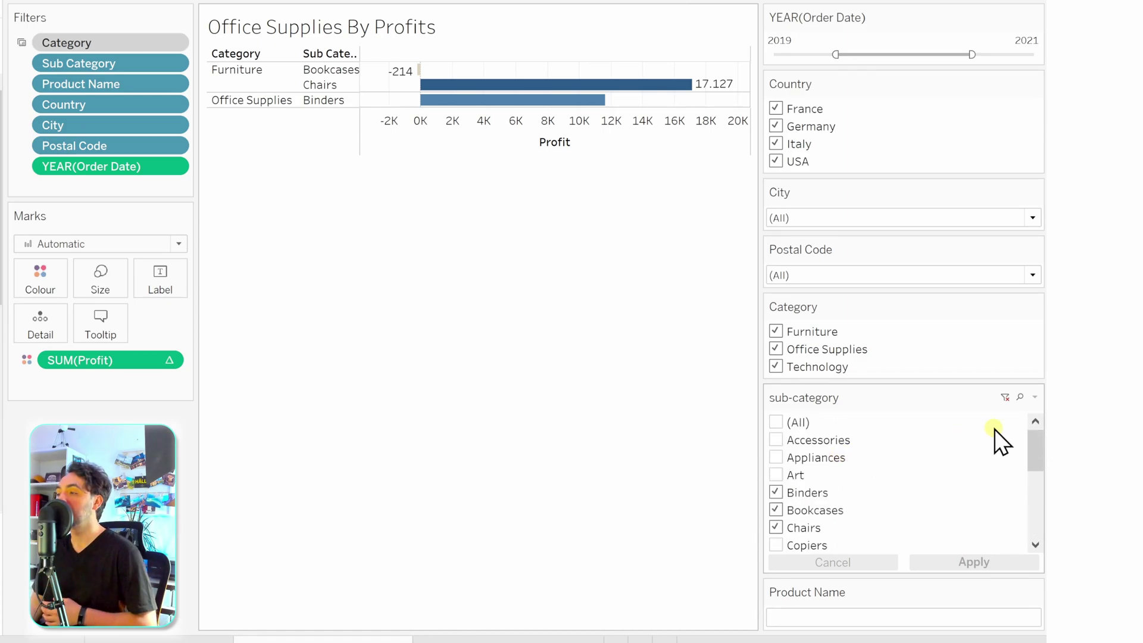
{"action": "left_click", "coordinate": [1035, 398]}
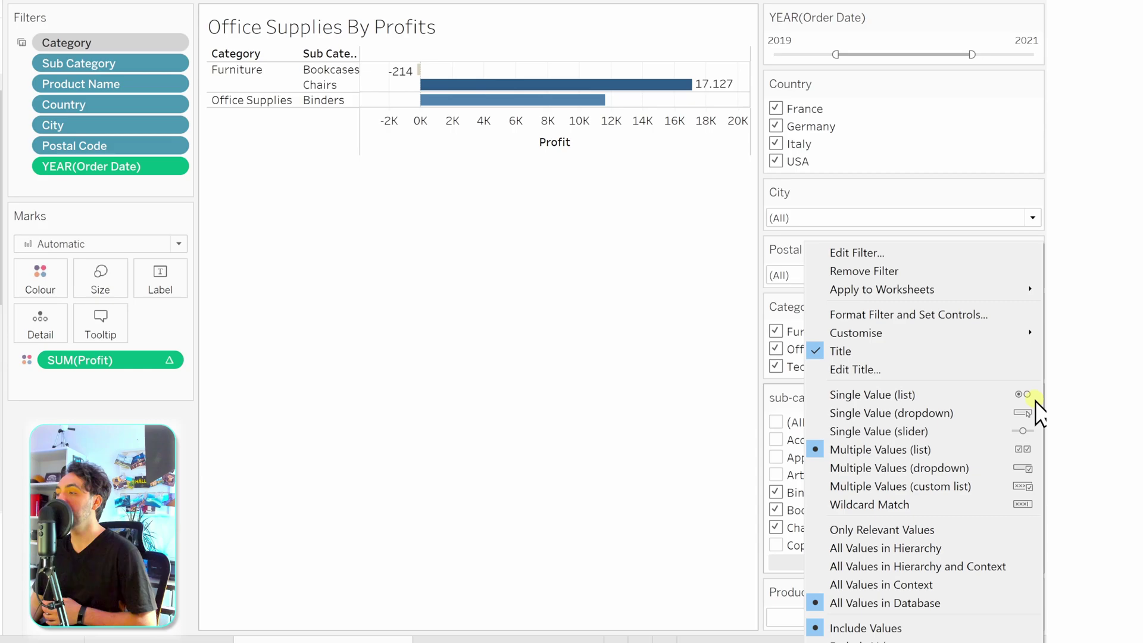
{"action": "left_click", "coordinate": [933, 467]}
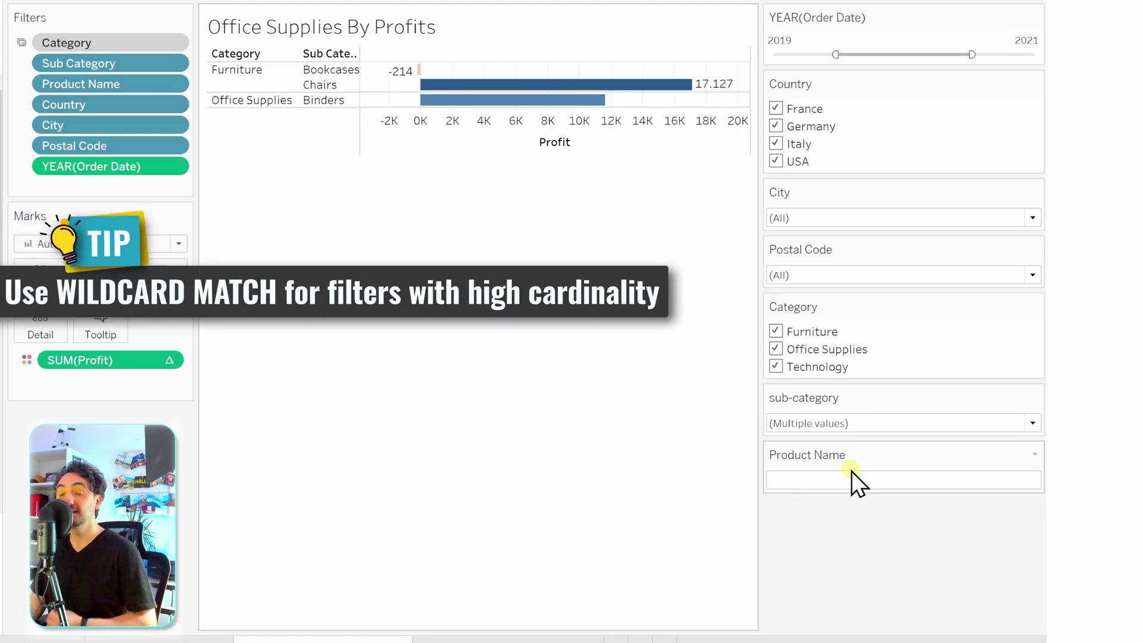
Step: Check which display type the Product Name quick filter uses
{"action": "left_click", "coordinate": [1034, 456]}
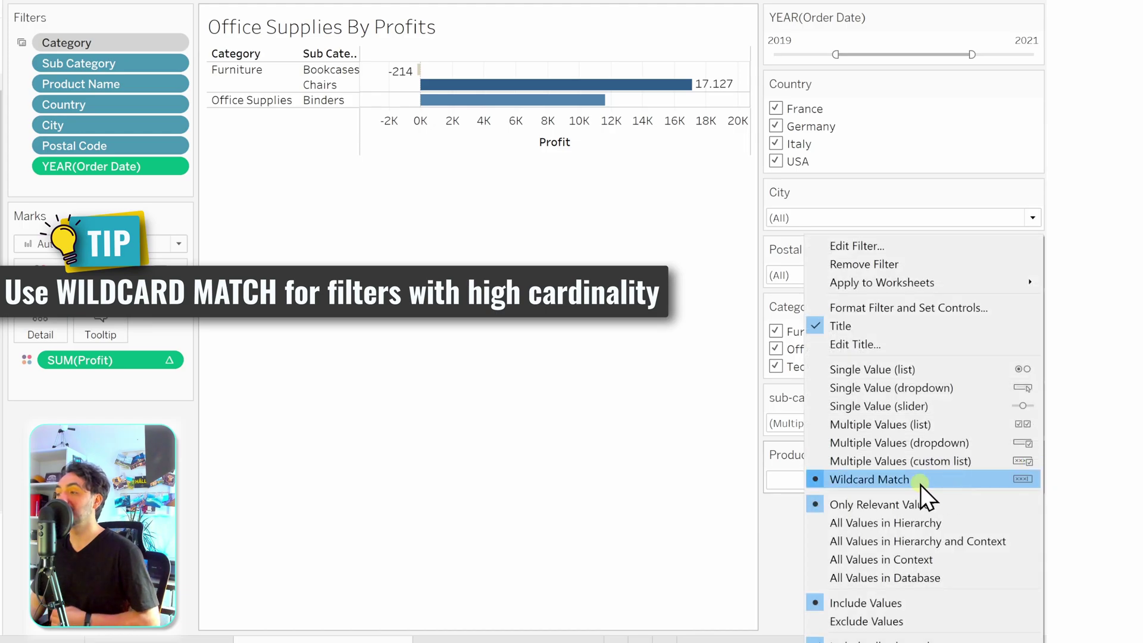
{"action": "left_click", "coordinate": [784, 516]}
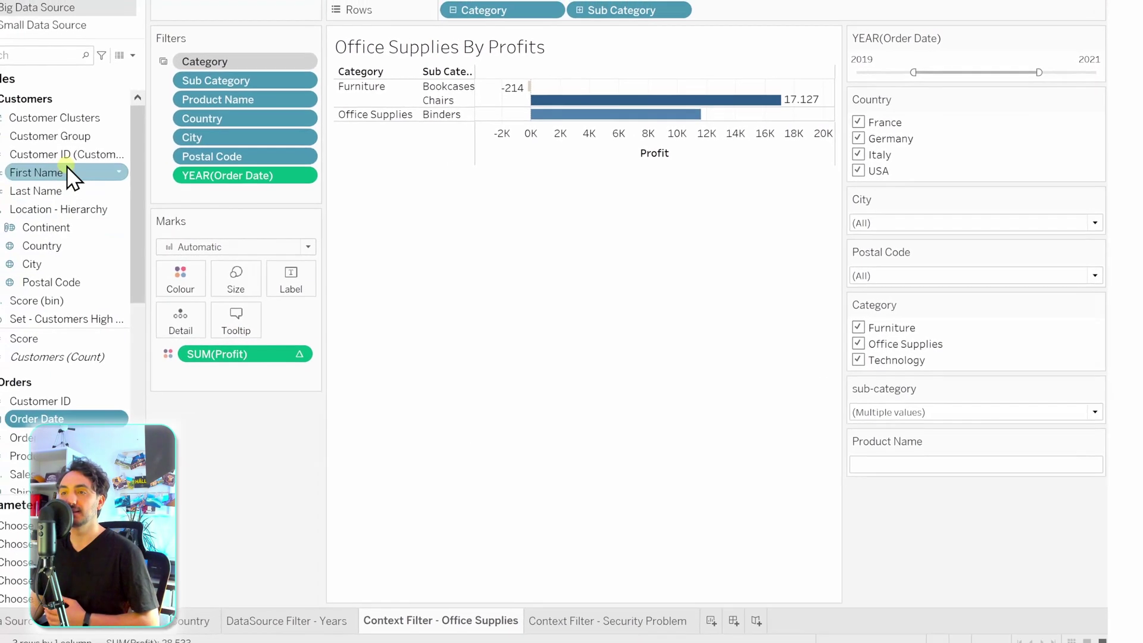
Step: Show a quick filter for the customers' First Name field and place it below the Product Name filter
{"action": "right_click", "coordinate": [69, 174]}
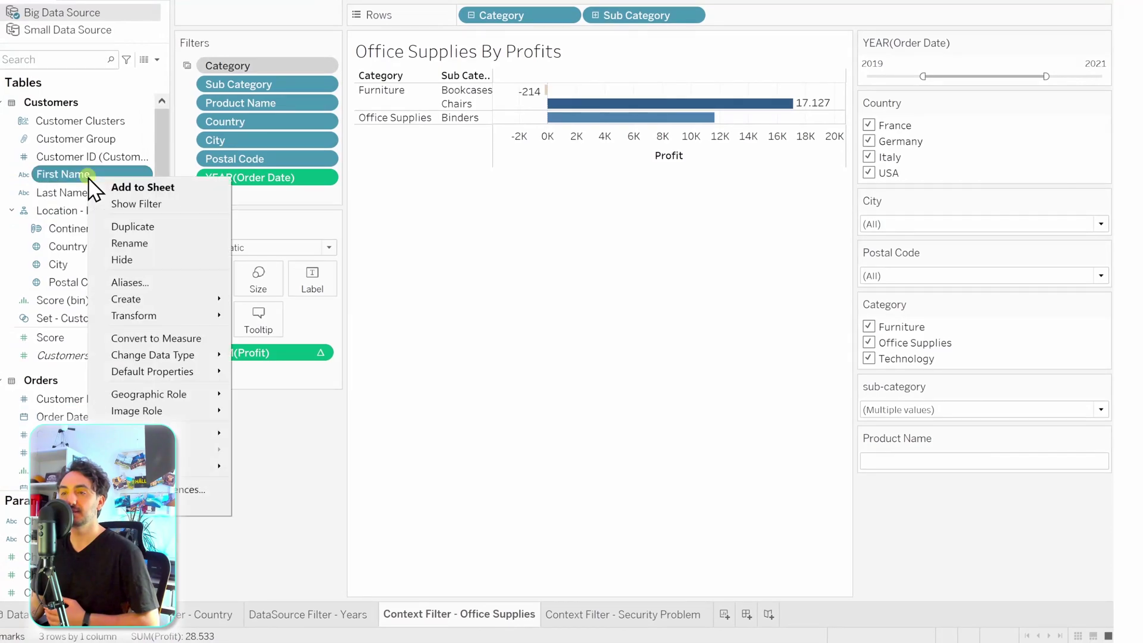
{"action": "left_click", "coordinate": [161, 204]}
{"action": "left_click_drag", "start_coordinate": [908, 43], "coordinate": [946, 536]}
{"action": "scroll", "coordinate": [950, 532], "scroll_direction": "down", "scroll_amount": 4}
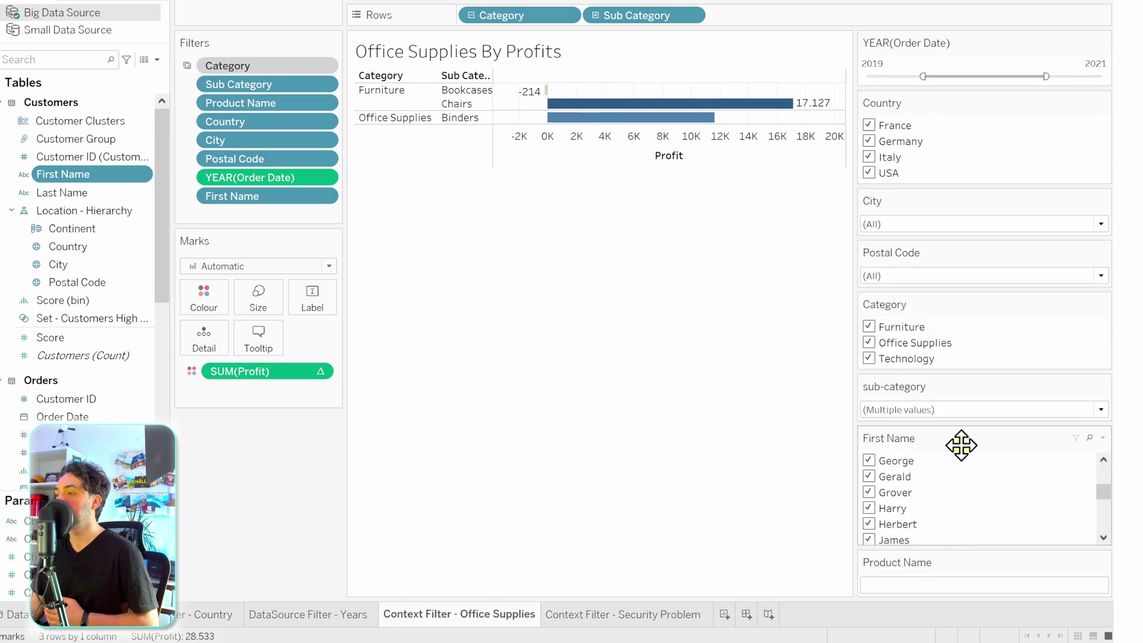
{"action": "left_click_drag", "start_coordinate": [959, 444], "coordinate": [936, 608]}
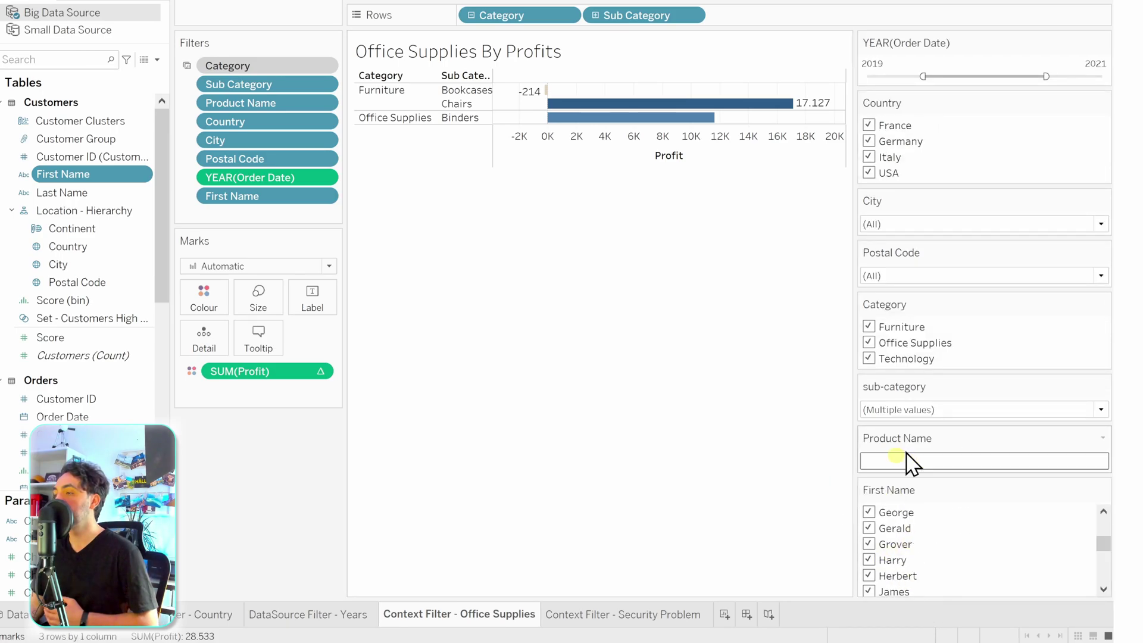
Step: Browse the First Name values and change that quick filter to Wildcard Match
{"action": "scroll", "coordinate": [986, 536], "scroll_direction": "down", "scroll_amount": 5}
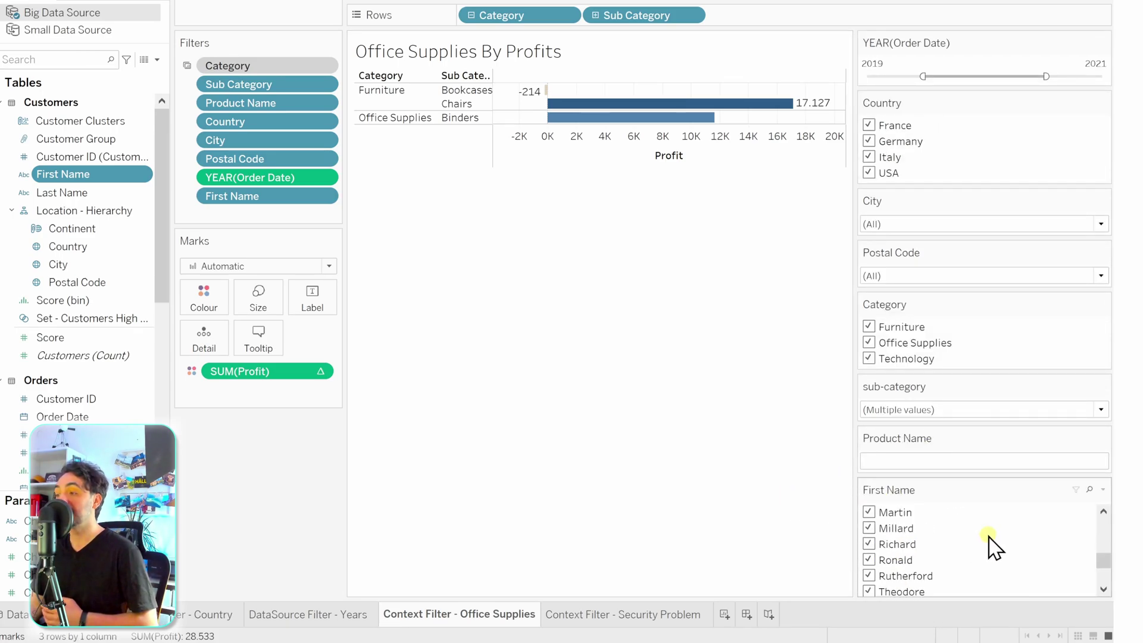
{"action": "scroll", "coordinate": [984, 535], "scroll_direction": "up", "scroll_amount": 6}
{"action": "scroll", "coordinate": [977, 542], "scroll_direction": "up", "scroll_amount": 3}
{"action": "scroll", "coordinate": [964, 542], "scroll_direction": "down", "scroll_amount": 10}
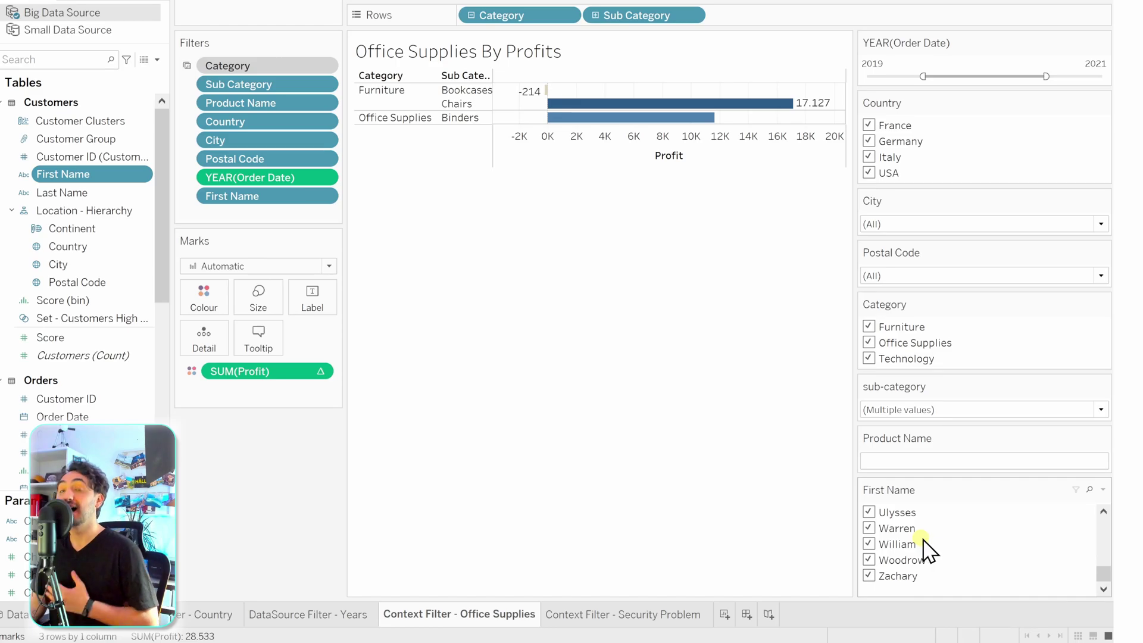
{"action": "left_click", "coordinate": [1102, 489]}
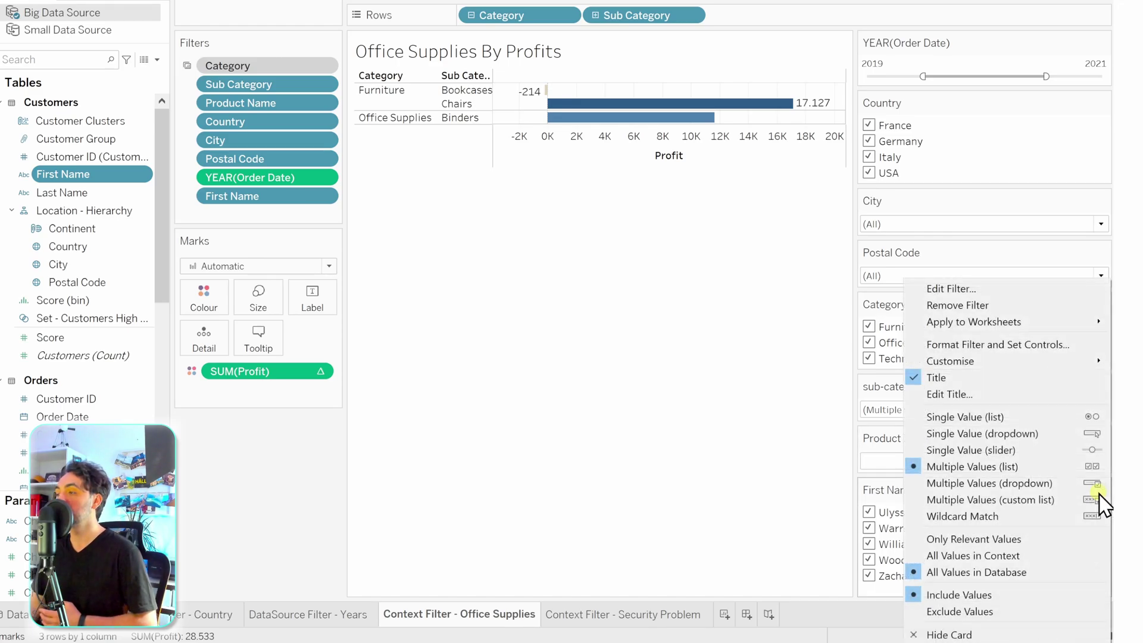
{"action": "left_click", "coordinate": [989, 516]}
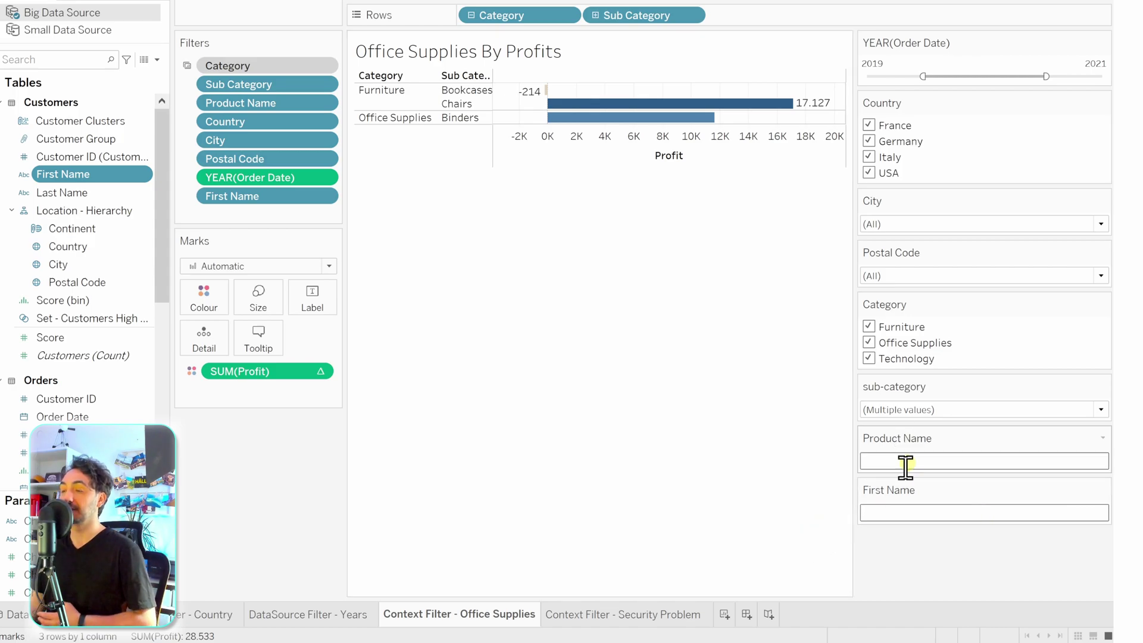